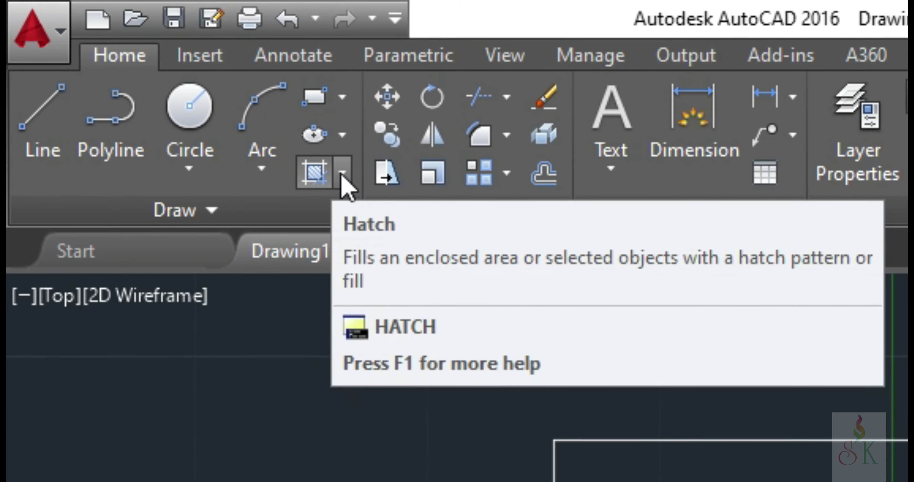
Hatch the area between the rectangle and the outer circle, then delete that hatch
click(343, 174)
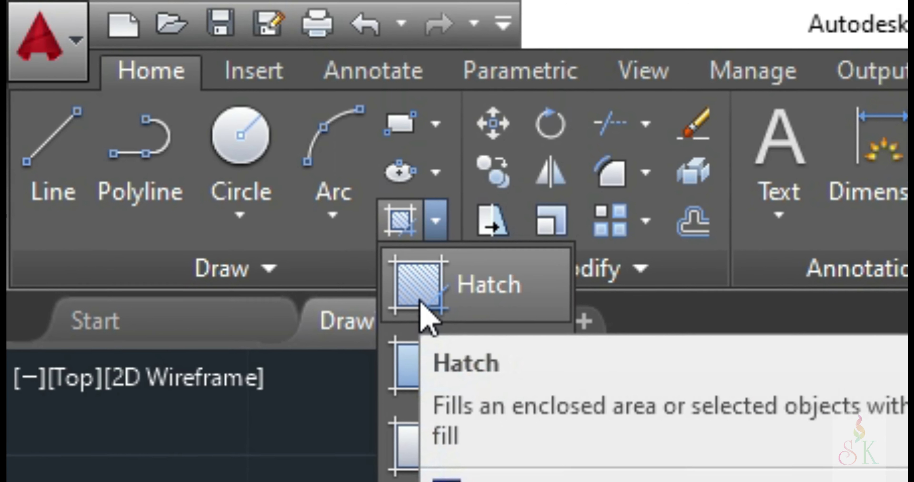
click(401, 289)
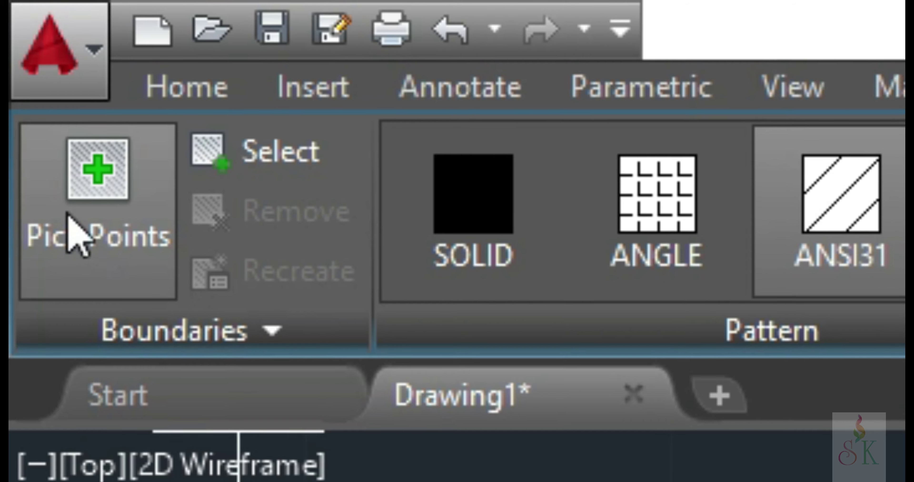
click(12, 57)
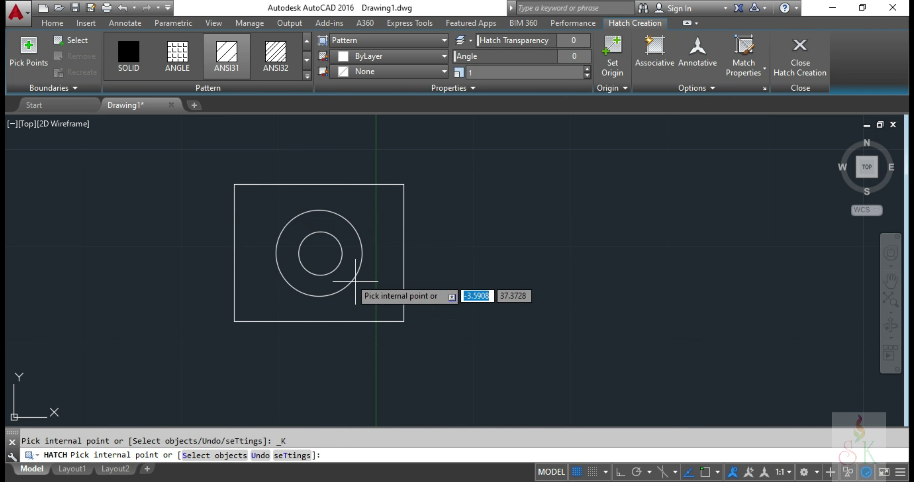
click(261, 218)
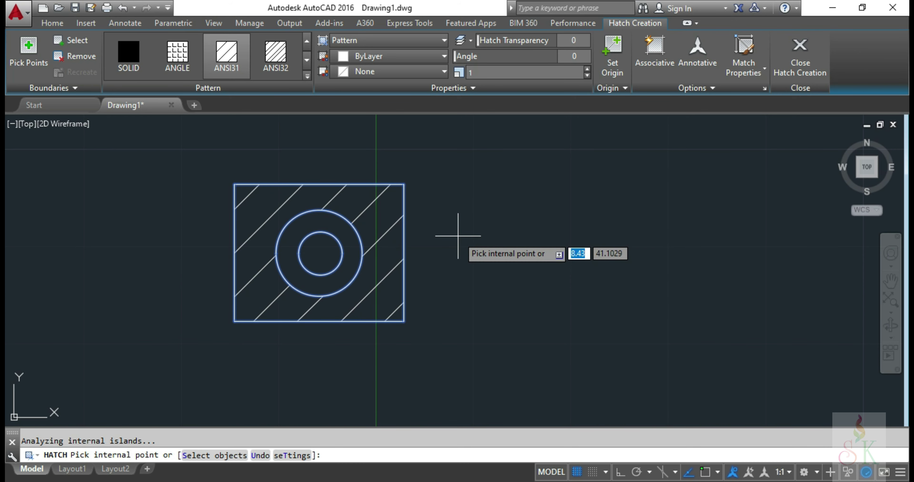
key(Escape)
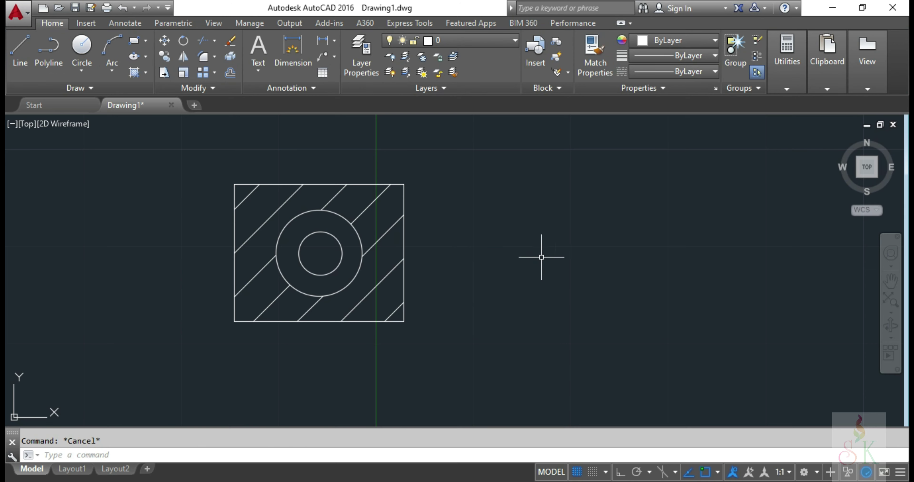
click(307, 199)
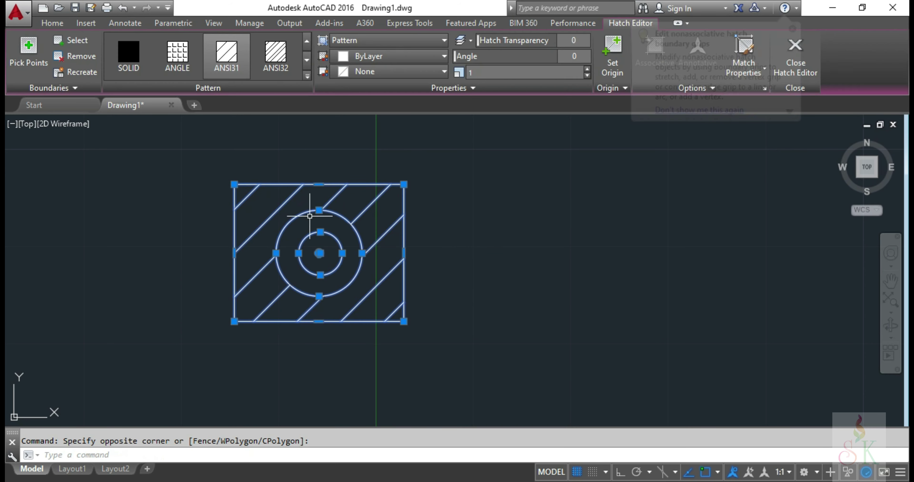
click(291, 194)
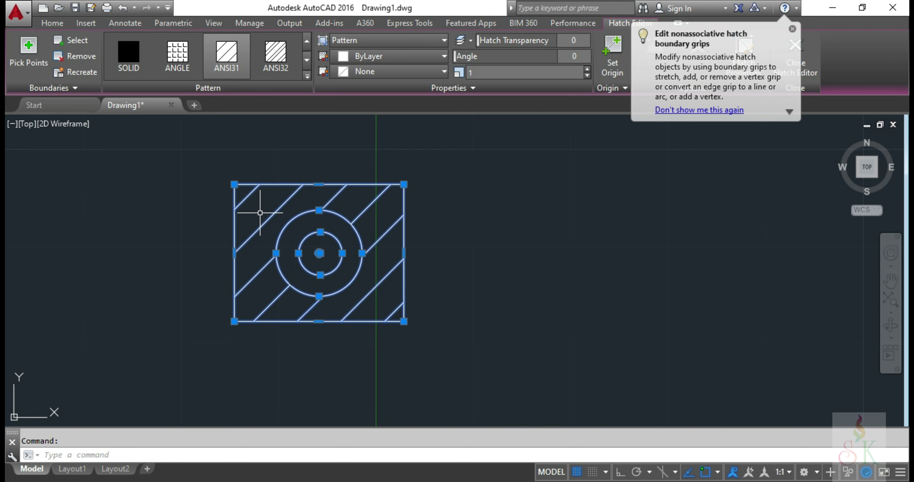
key(Delete)
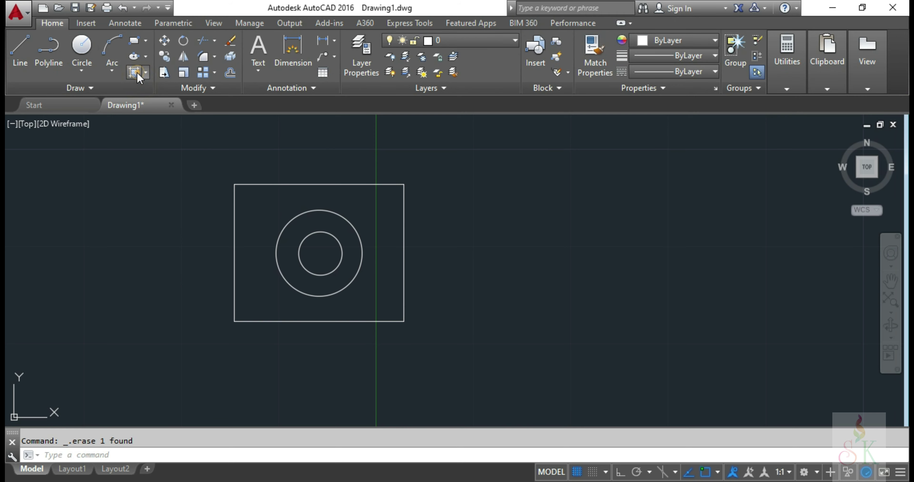
Hatch the ring between the two circles and check it by selecting and deselecting it
click(137, 73)
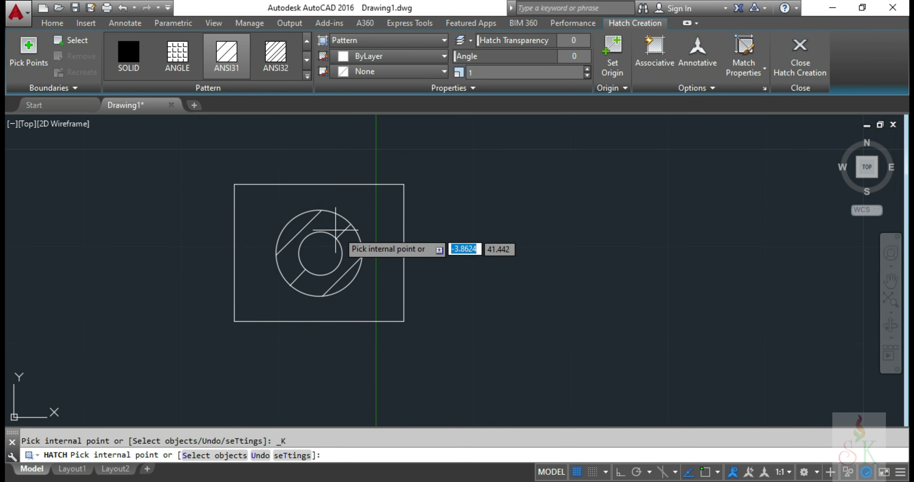
click(320, 221)
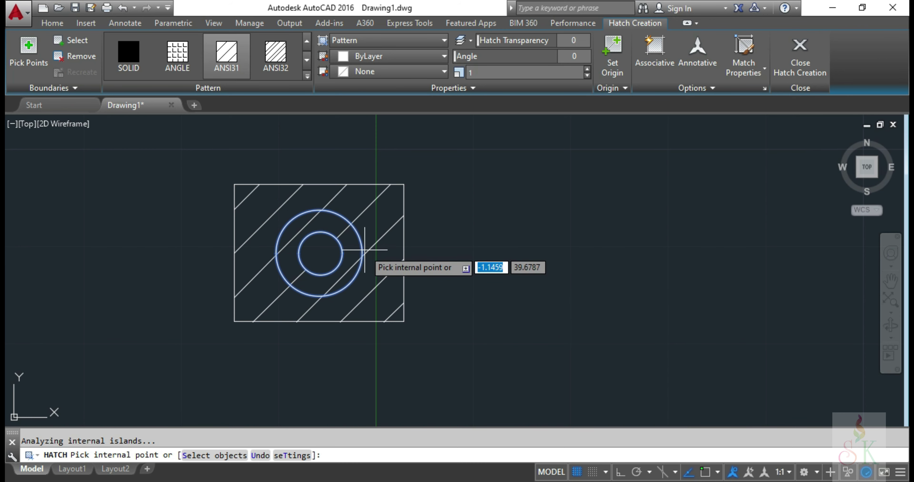
key(Escape)
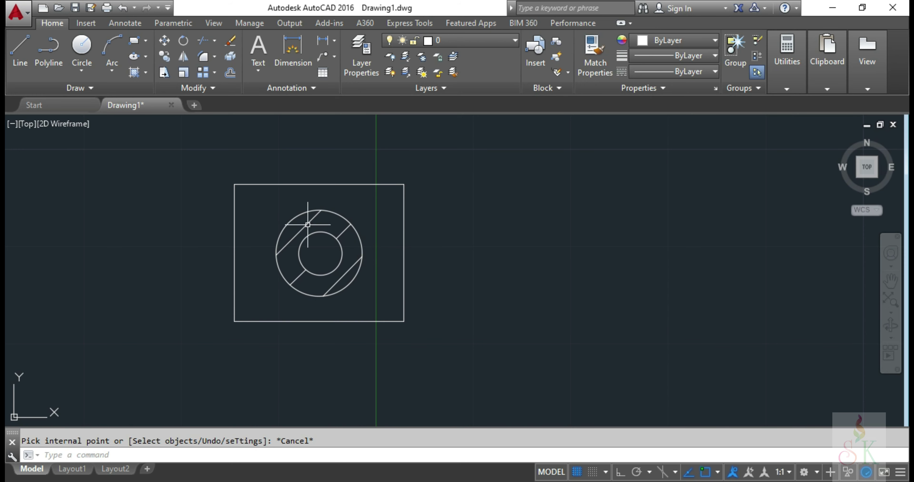
click(342, 231)
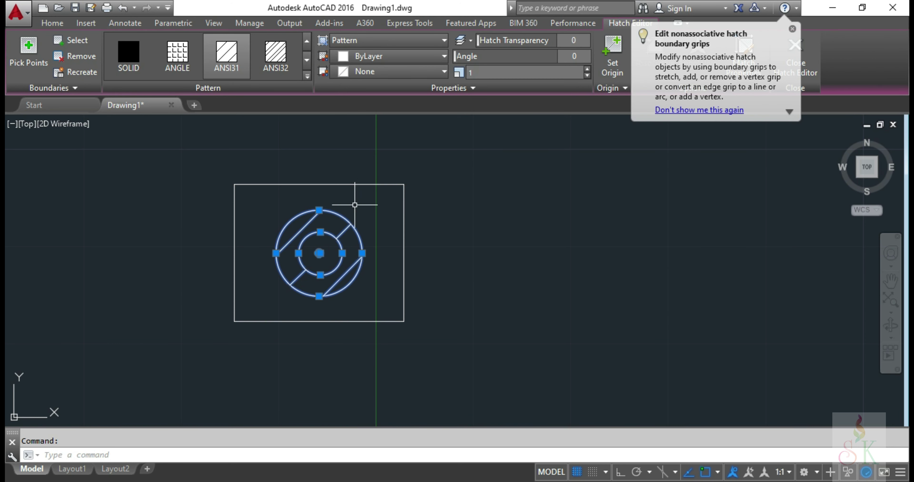
key(Escape)
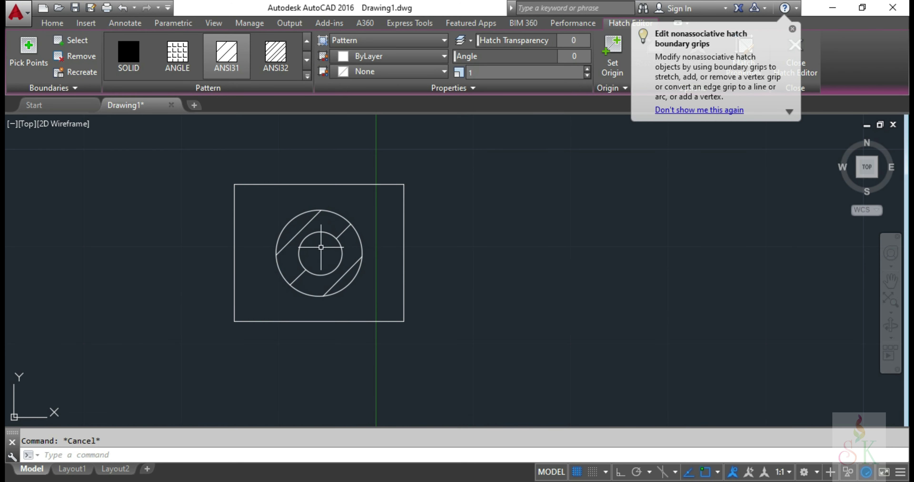
Change the ring hatch's pattern scale to 0.25, then reselect the denser hatch
click(312, 219)
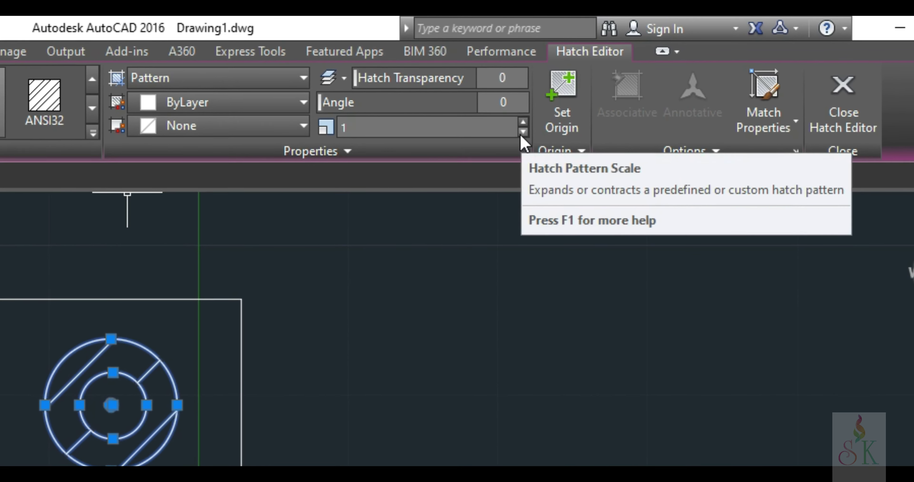
click(451, 128)
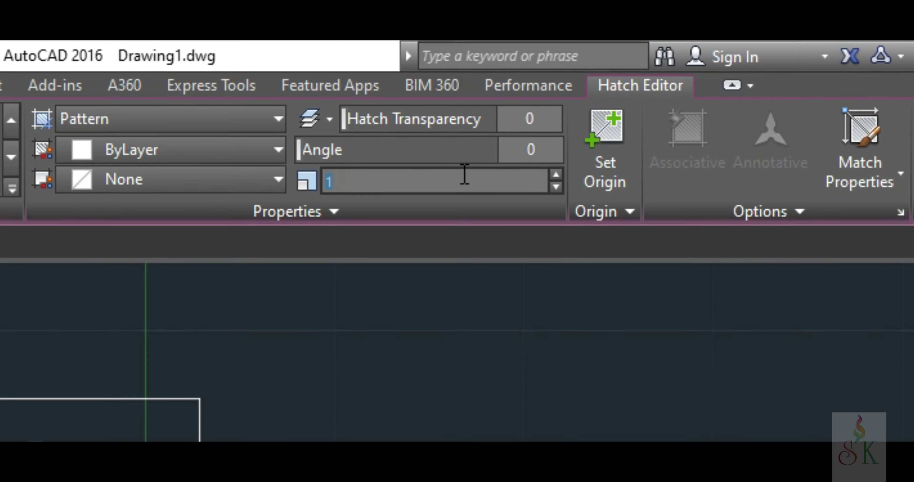
text(0.25)
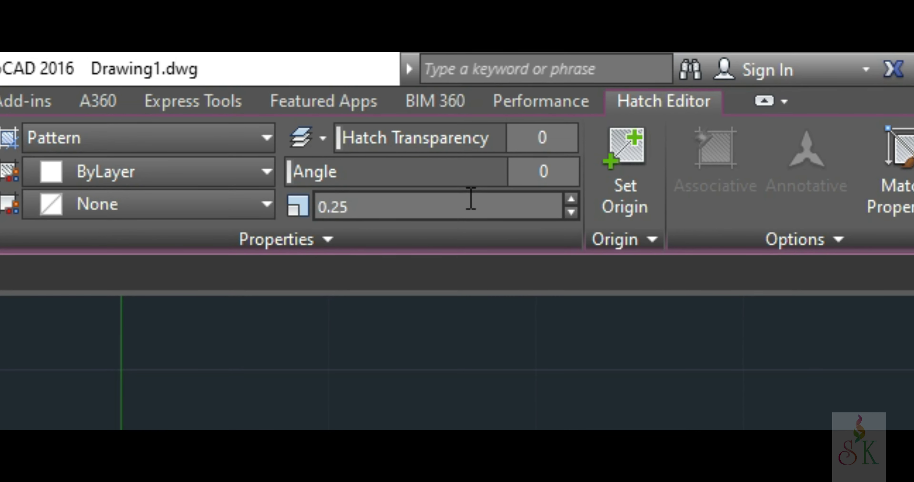
key(Return)
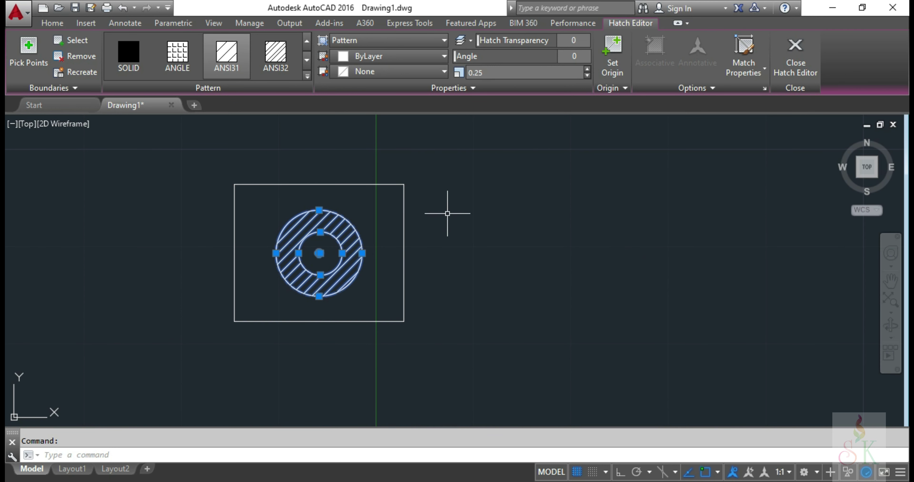
key(Escape)
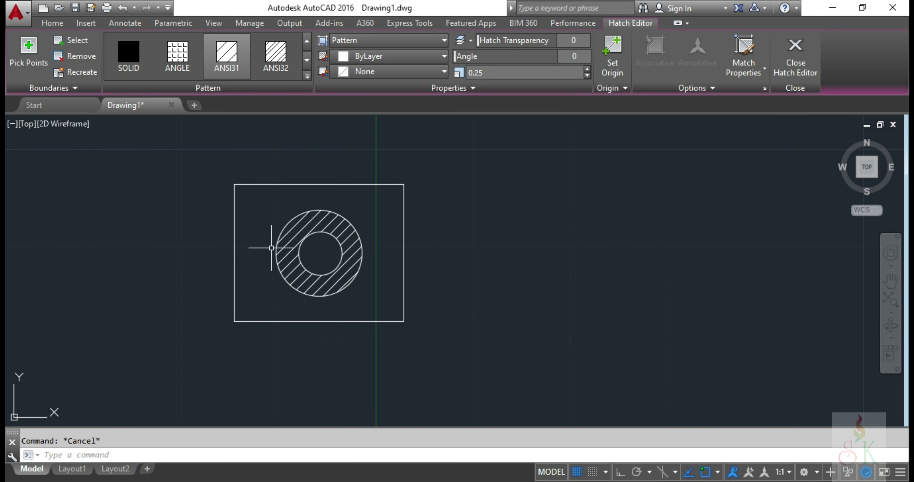
click(289, 234)
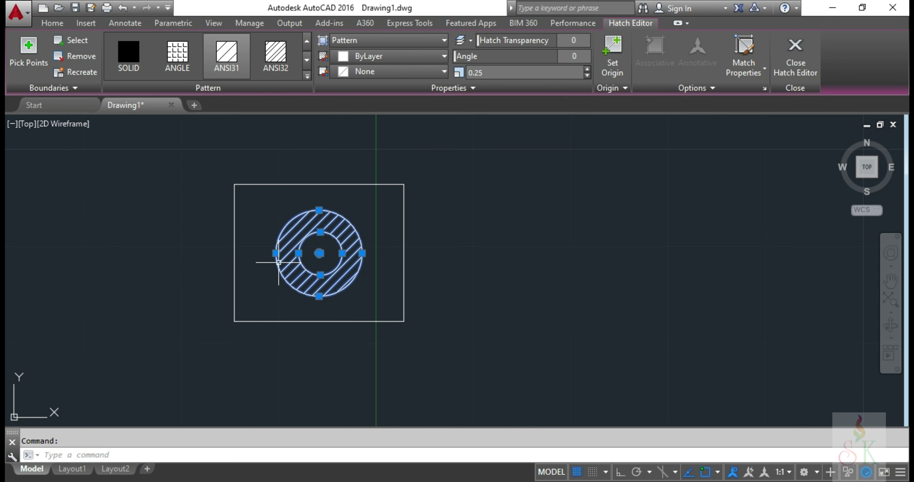
key(Escape)
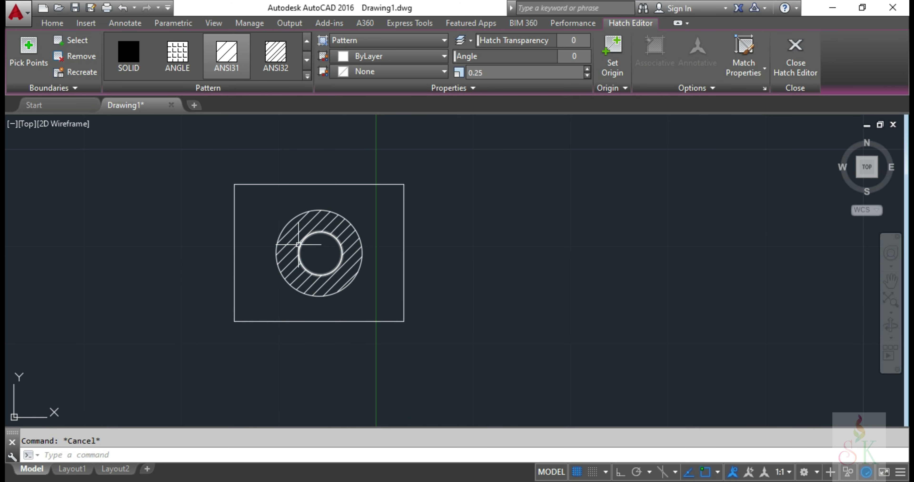
click(295, 226)
key(Delete)
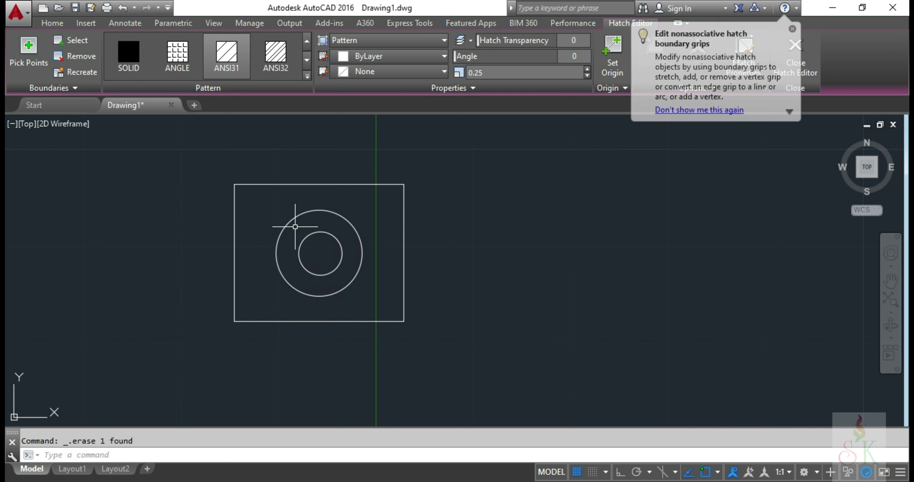
click(124, 68)
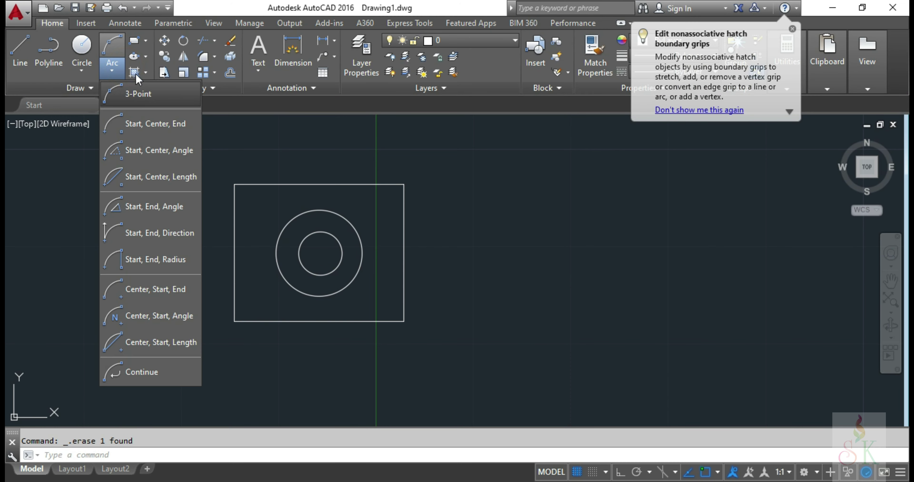
click(135, 74)
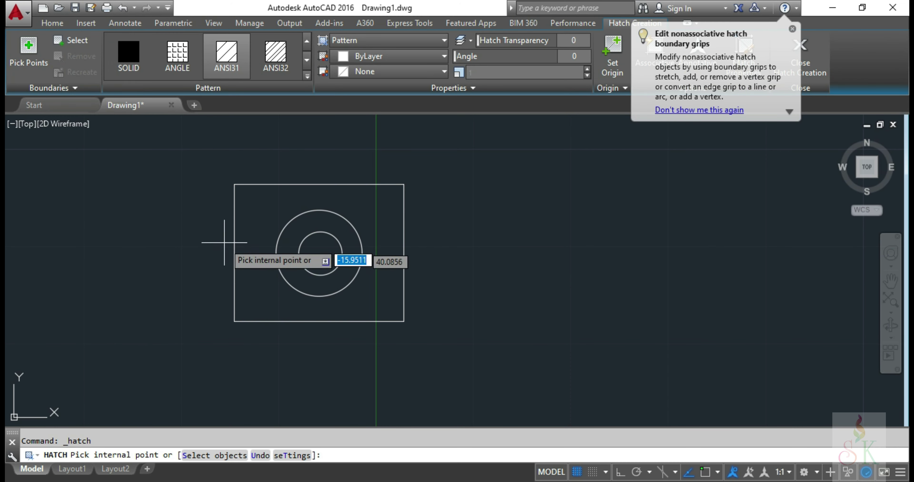
click(29, 53)
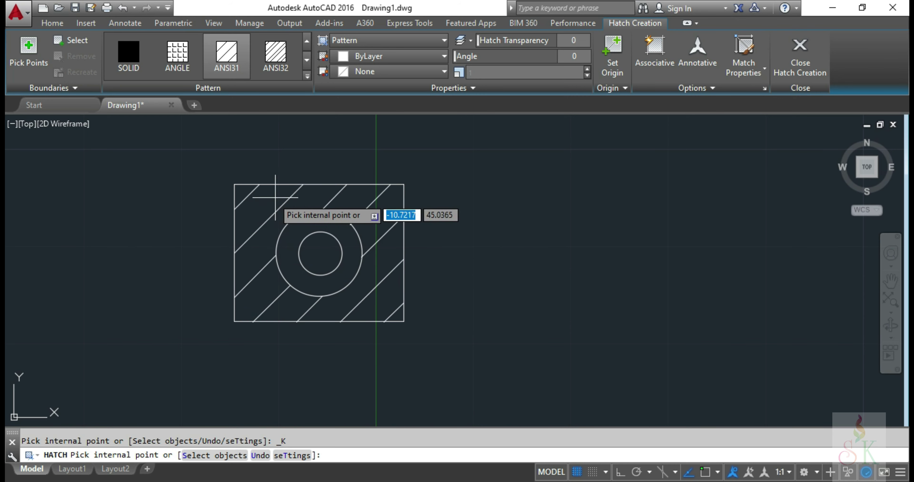
key(Escape)
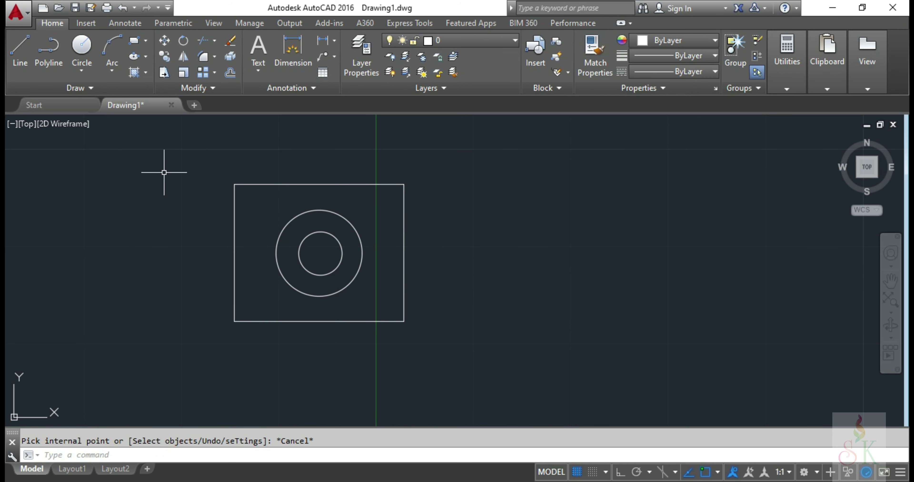
Hatch the whole rectangle with ANSI31 by window-selecting its boundary objects
click(134, 72)
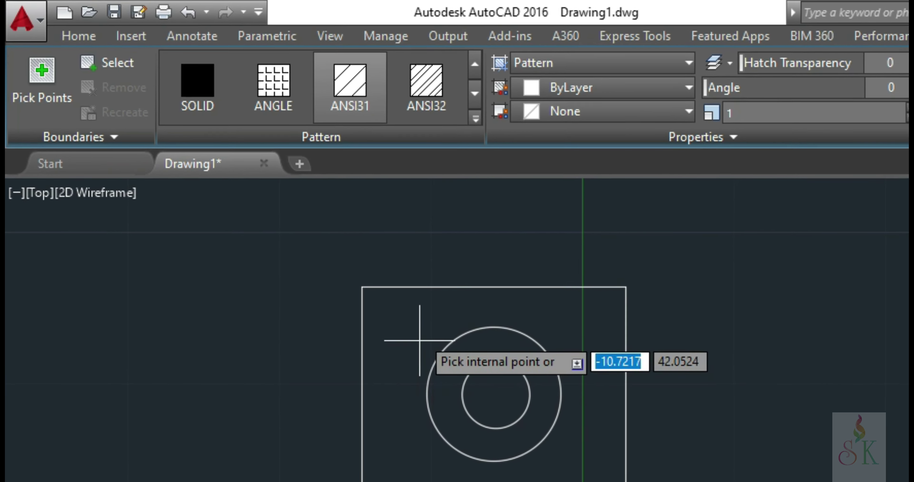
click(89, 60)
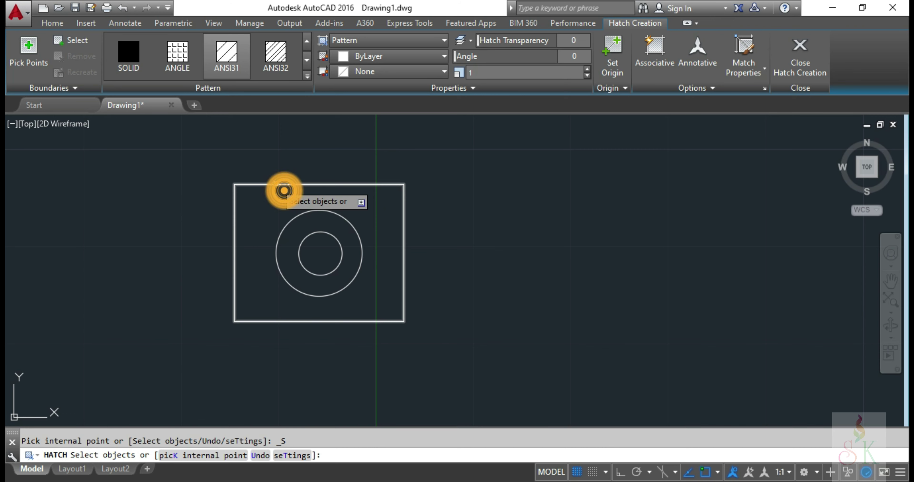
click(284, 191)
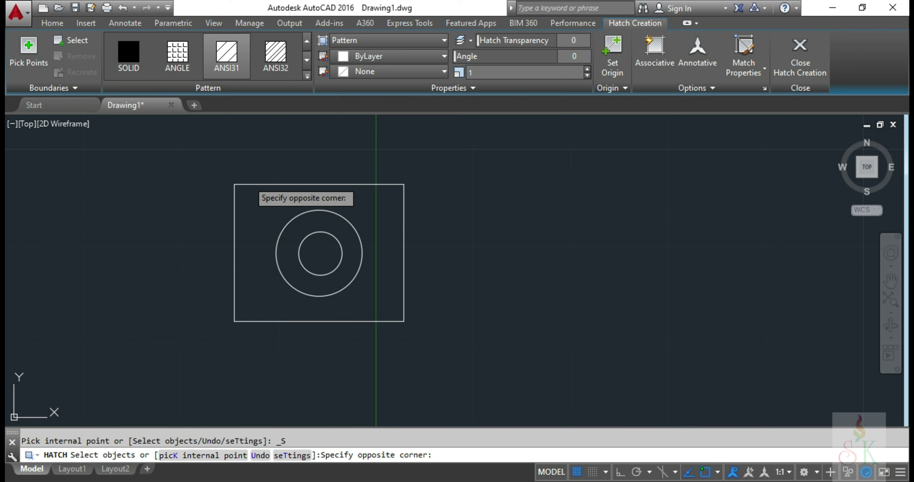
click(248, 180)
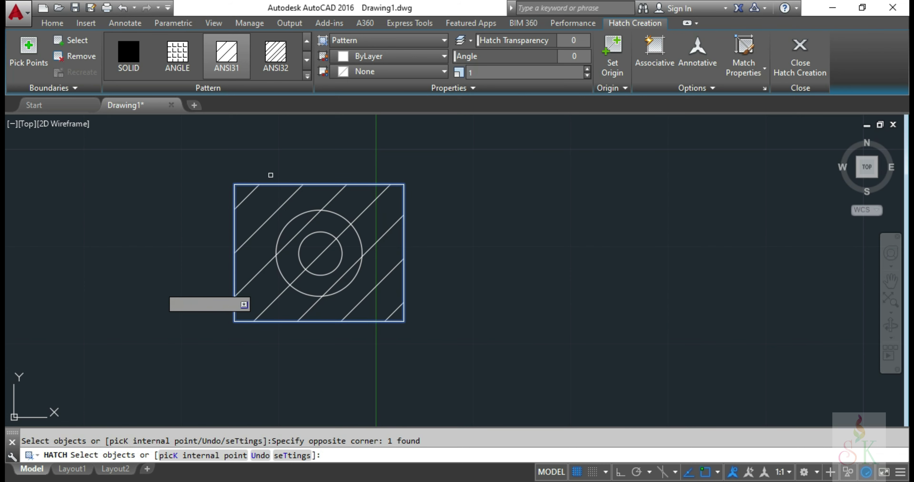
key(Return)
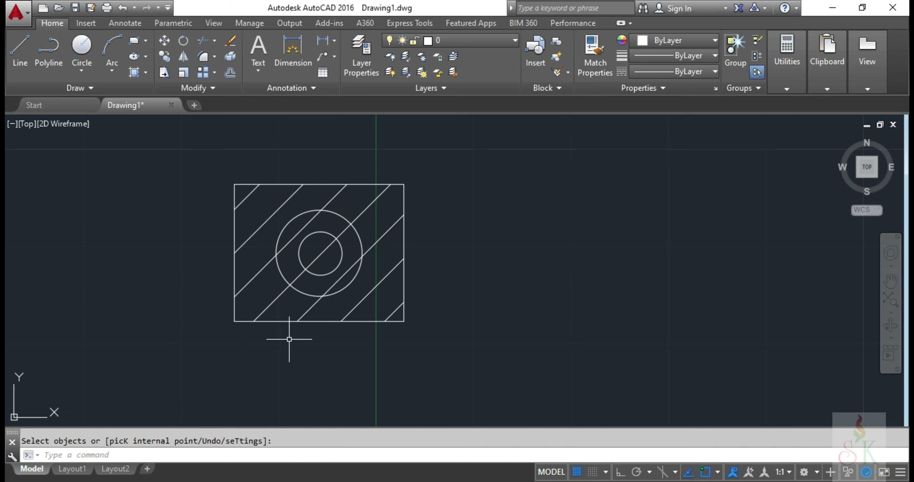
click(287, 213)
Change the rectangle hatch's pattern scale from 1 to 0.5, then window-select the hatch
click(231, 214)
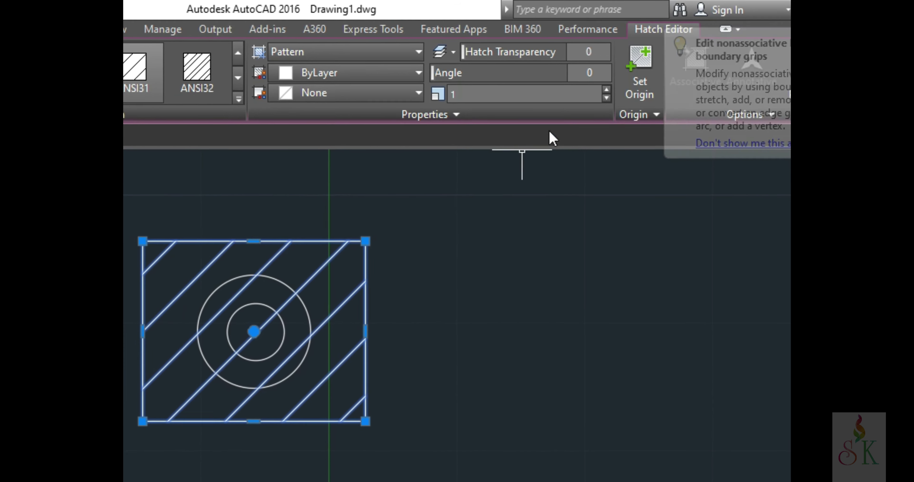
click(589, 93)
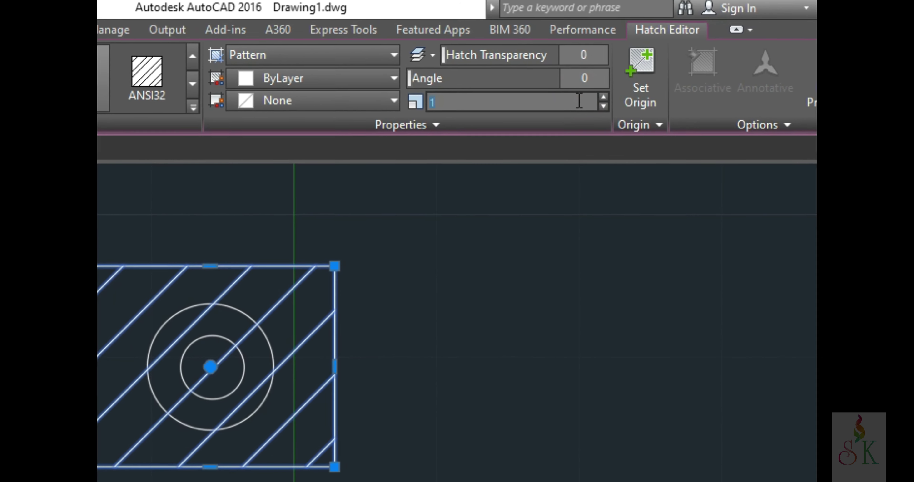
key(BackSpace)
text(0.5)
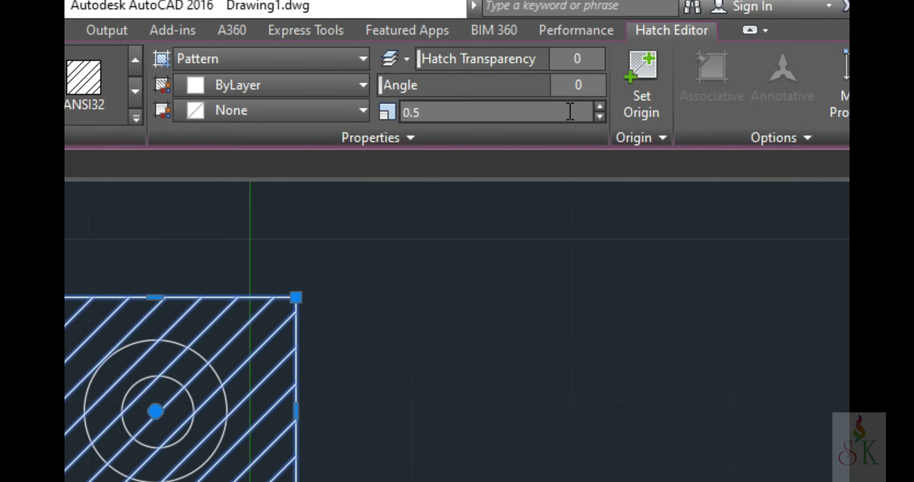
middle_drag(142, 319, 249, 320)
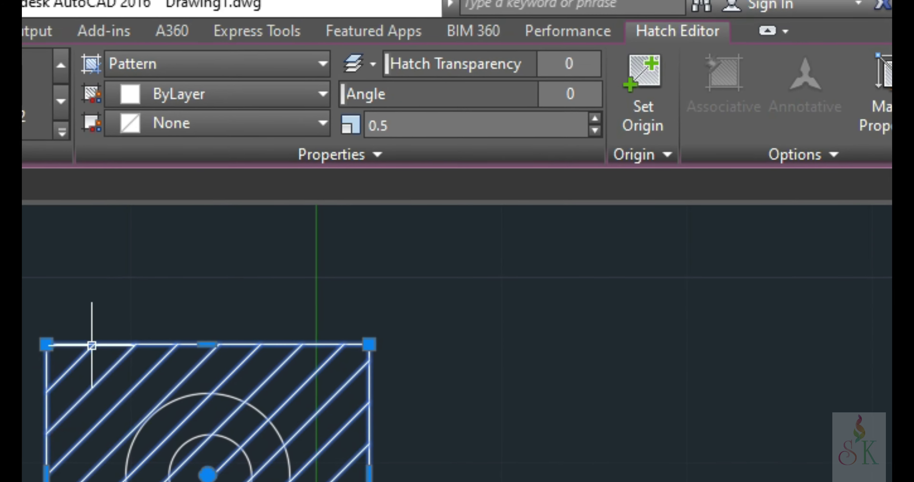
key(Escape)
click(69, 388)
click(28, 376)
Delete the rescaled hatch and start a new ANSI31 hatch using the rectangle's edge
key(Delete)
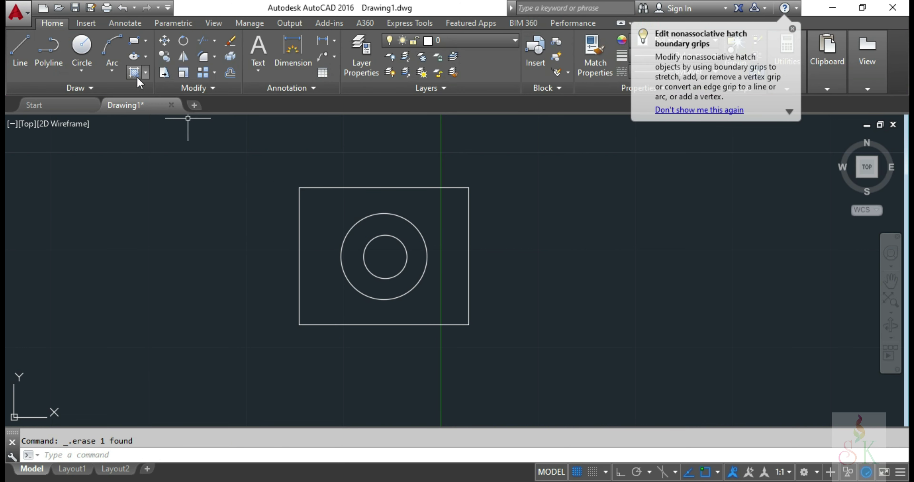
click(136, 76)
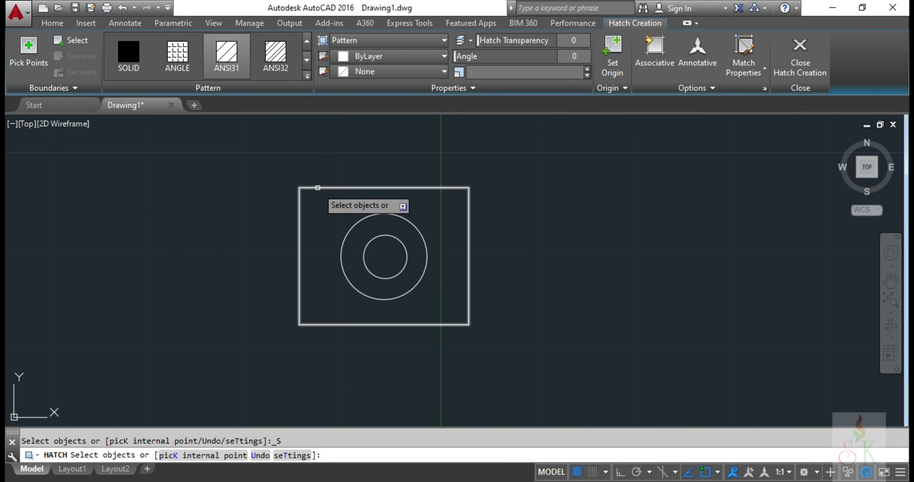
click(317, 188)
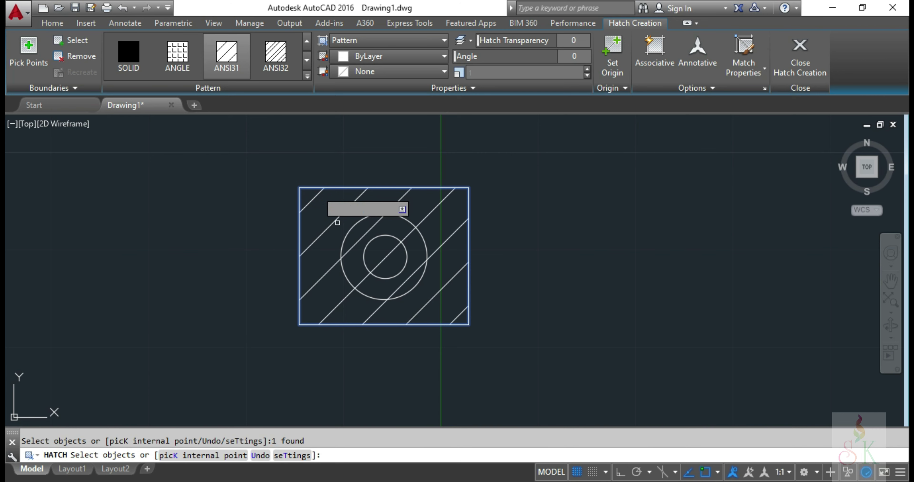
key(Return)
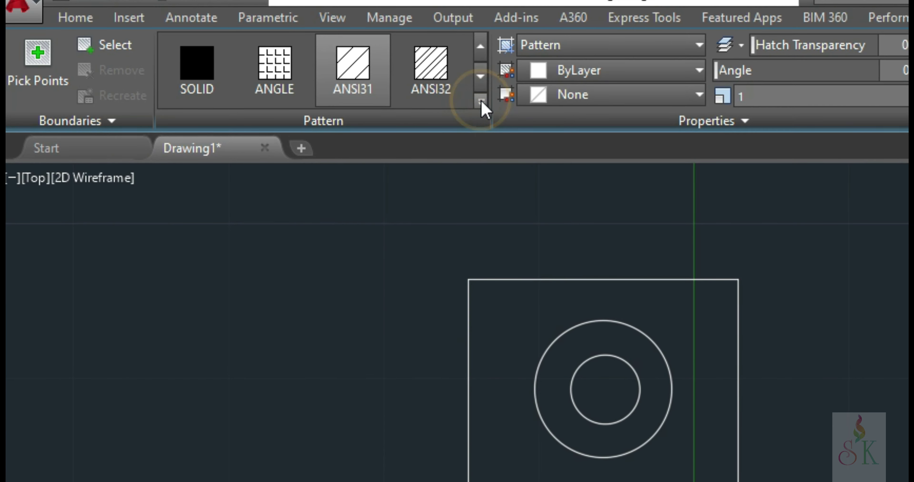
click(477, 101)
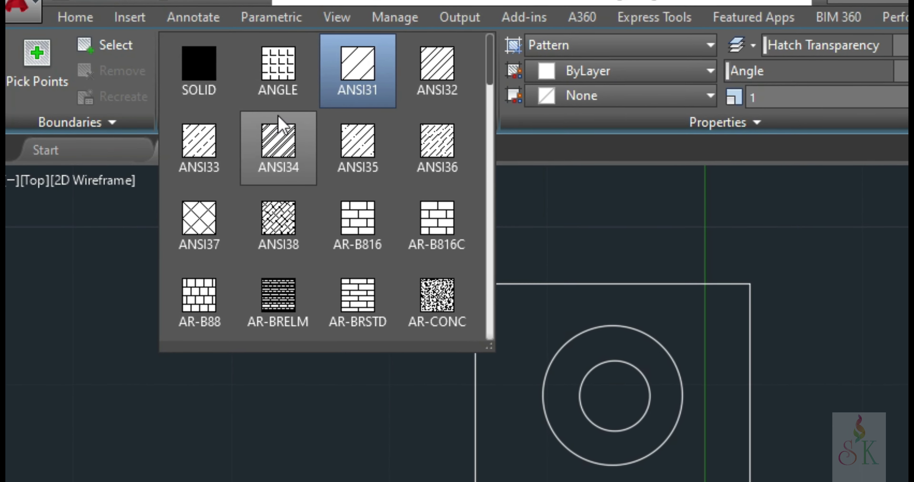
scroll(273, 143, down, 2)
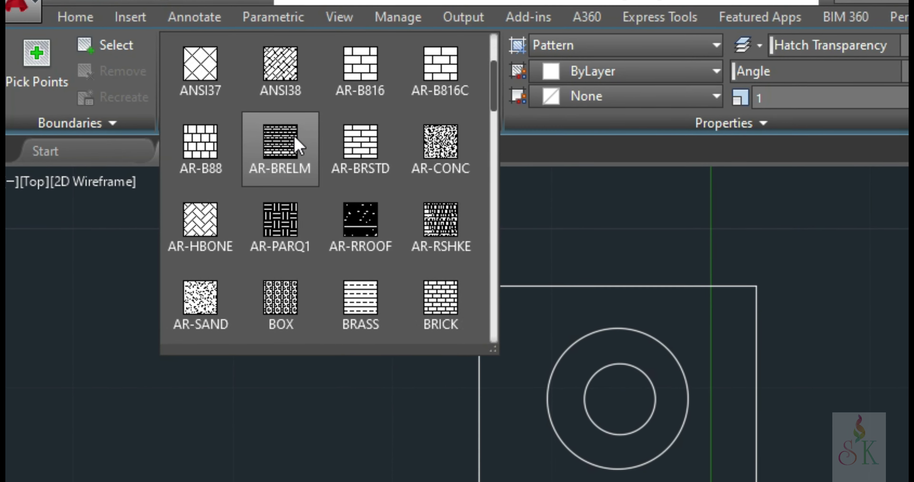
scroll(300, 145, down, 5)
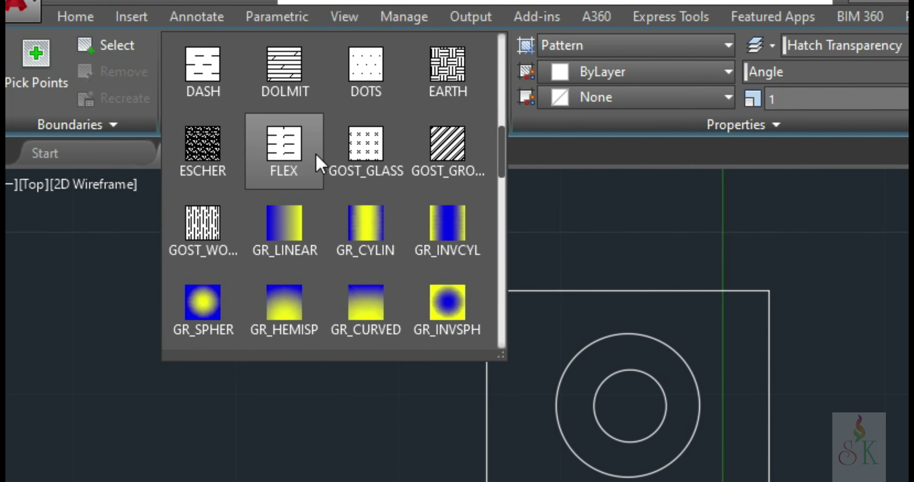
scroll(317, 156, down, 10)
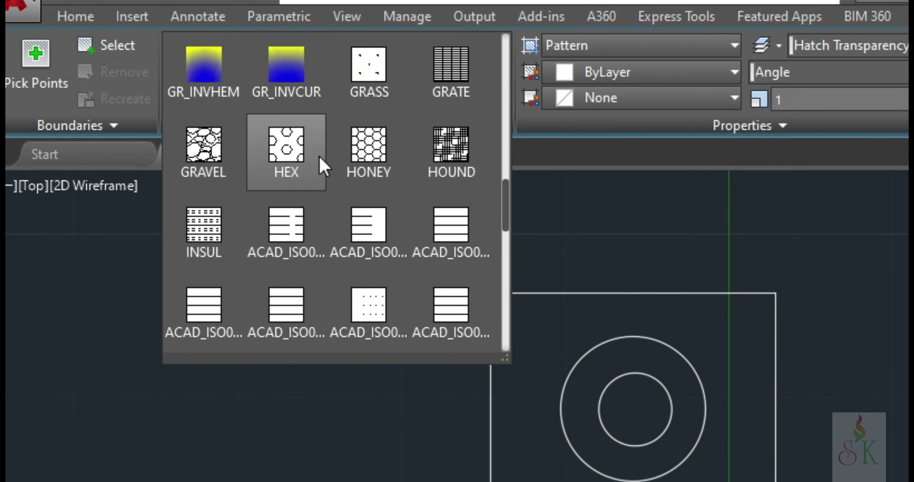
scroll(322, 164, down, 3)
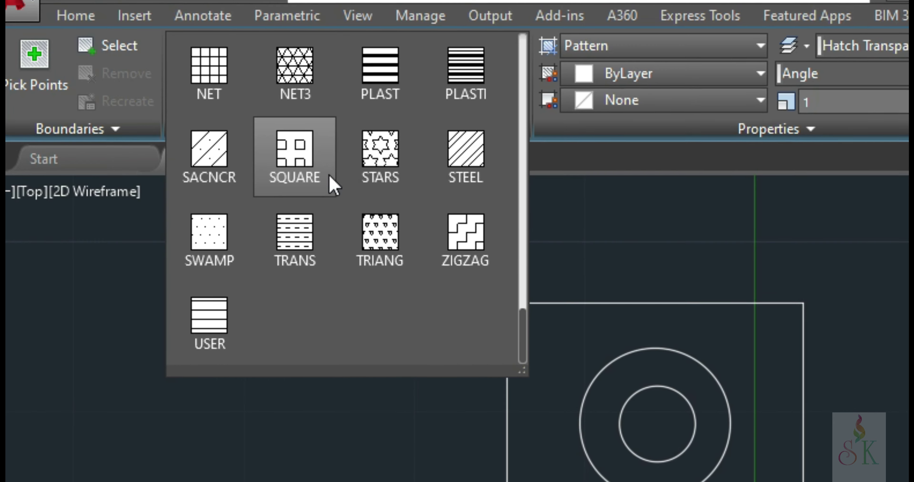
scroll(327, 196, up, 5)
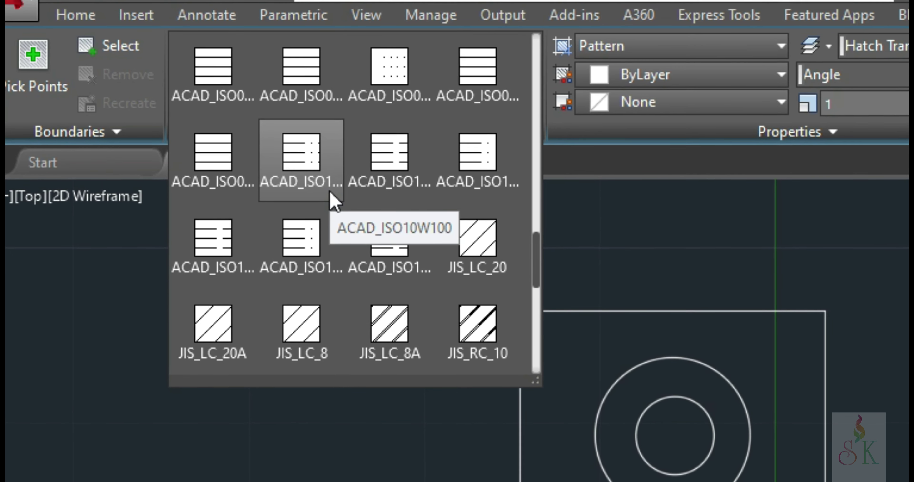
scroll(330, 193, up, 6)
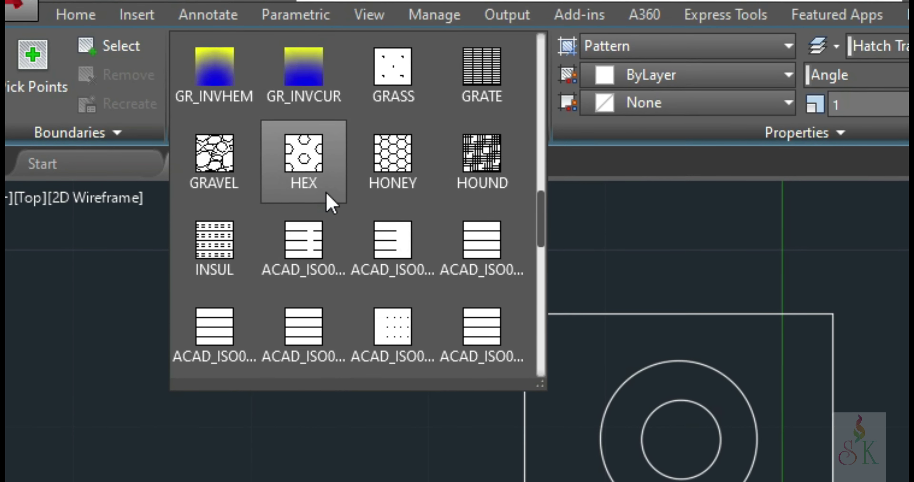
scroll(340, 206, up, 6)
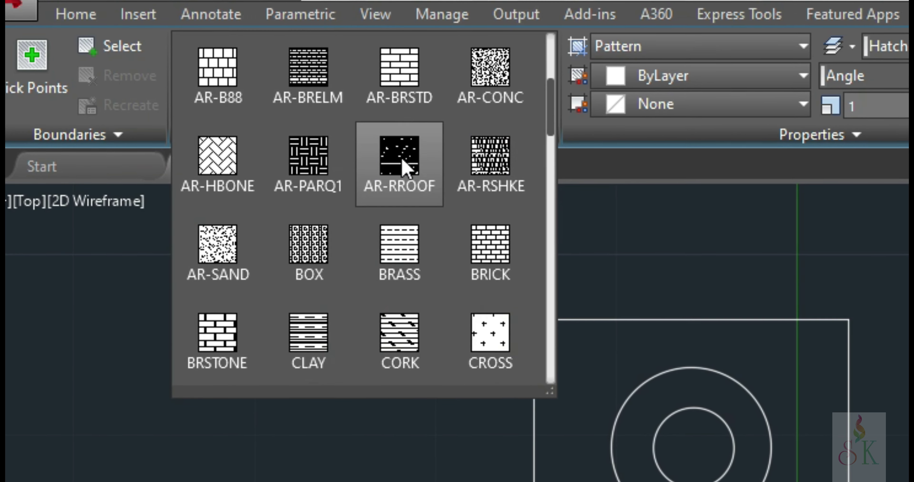
scroll(391, 204, up, 2)
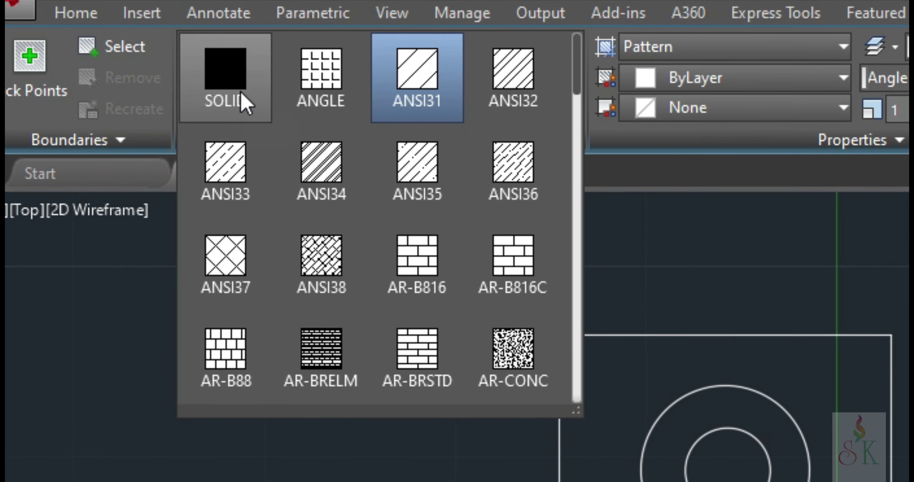
scroll(511, 222, down, 1)
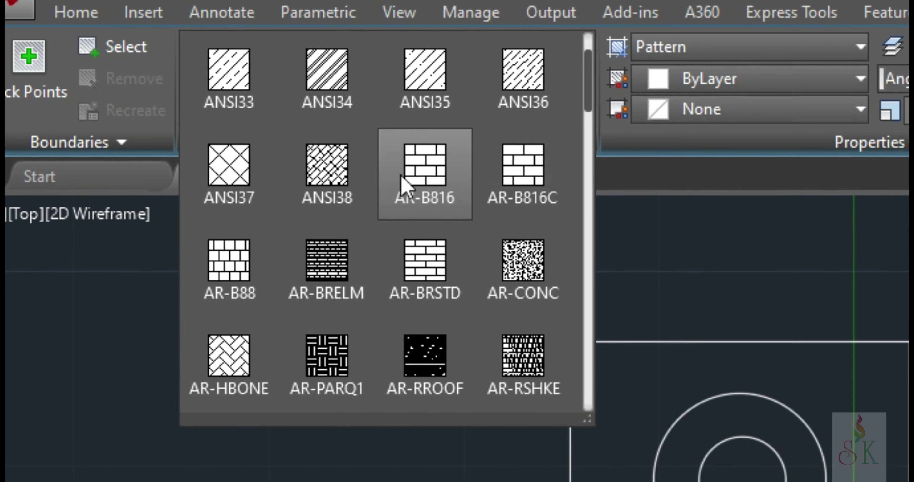
scroll(477, 264, down, 3)
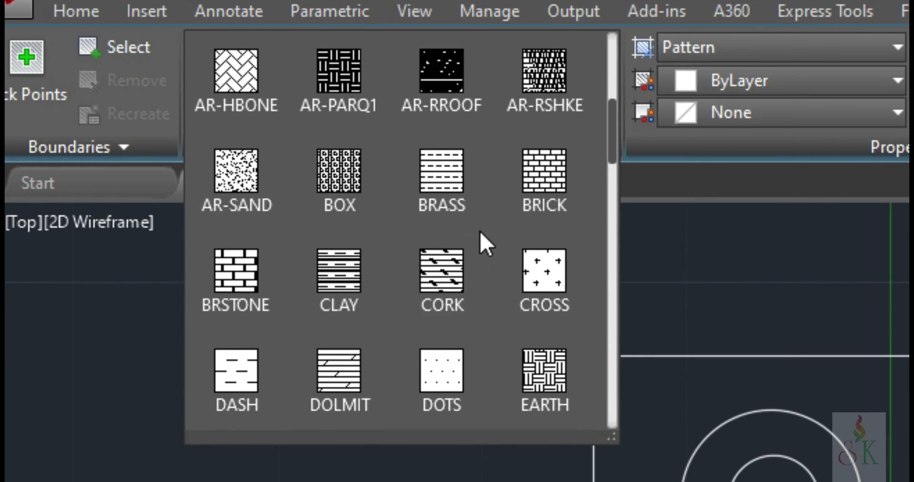
scroll(497, 220, up, 5)
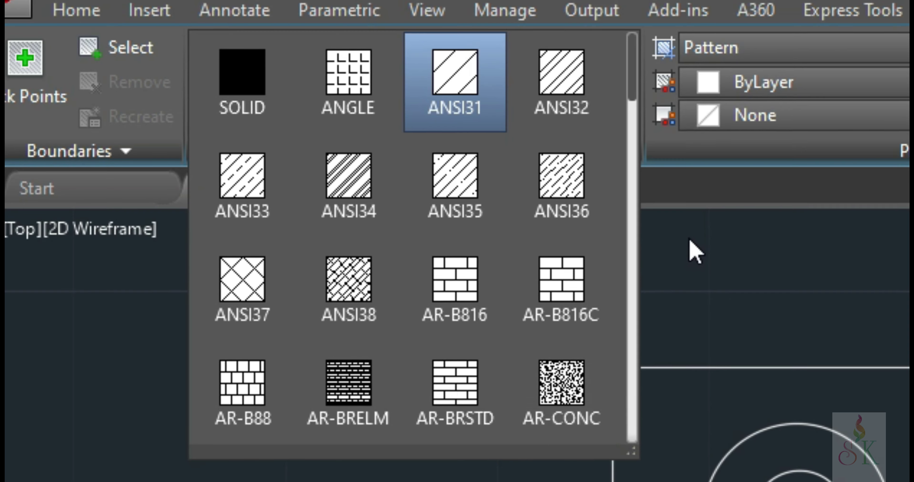
click(461, 71)
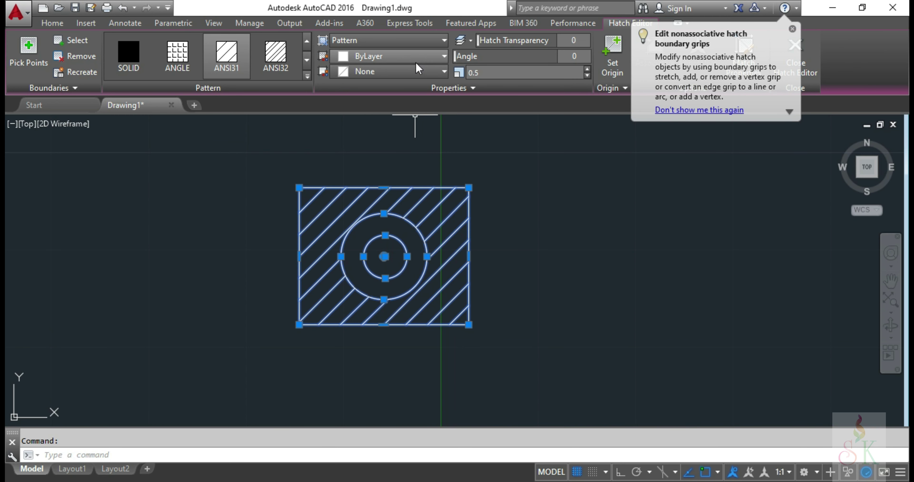
Set the rectangle hatch's line colour to red (237,31,36) and finish the hatch
click(430, 59)
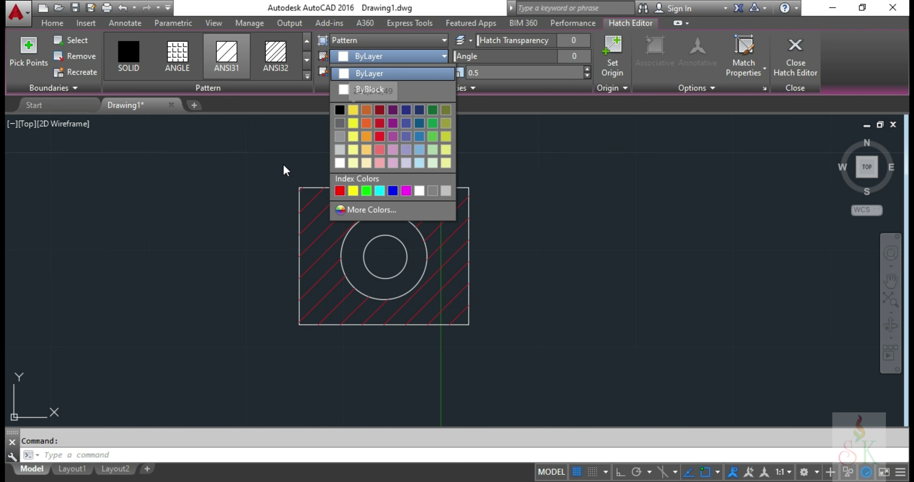
click(261, 147)
key(Escape)
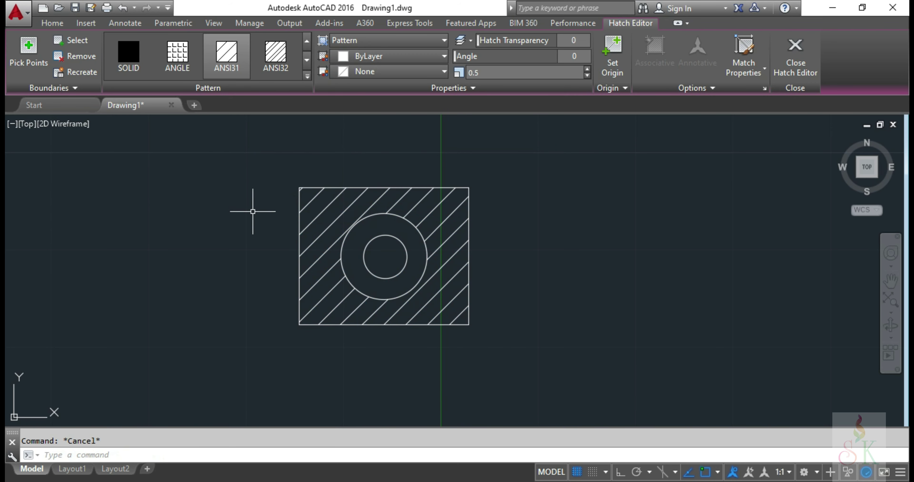
click(350, 203)
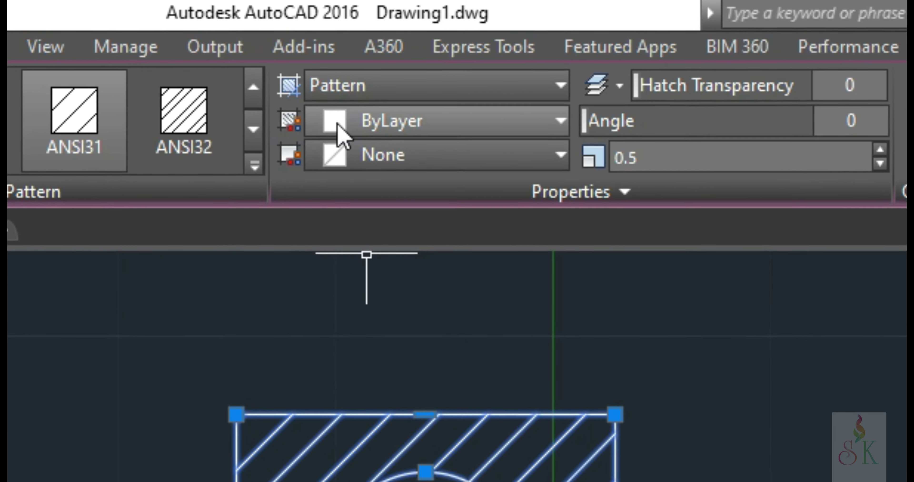
click(355, 122)
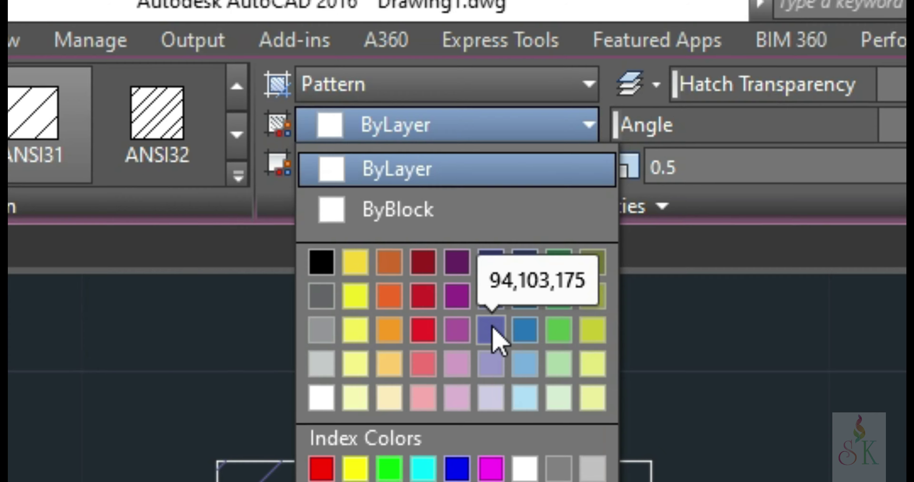
click(491, 329)
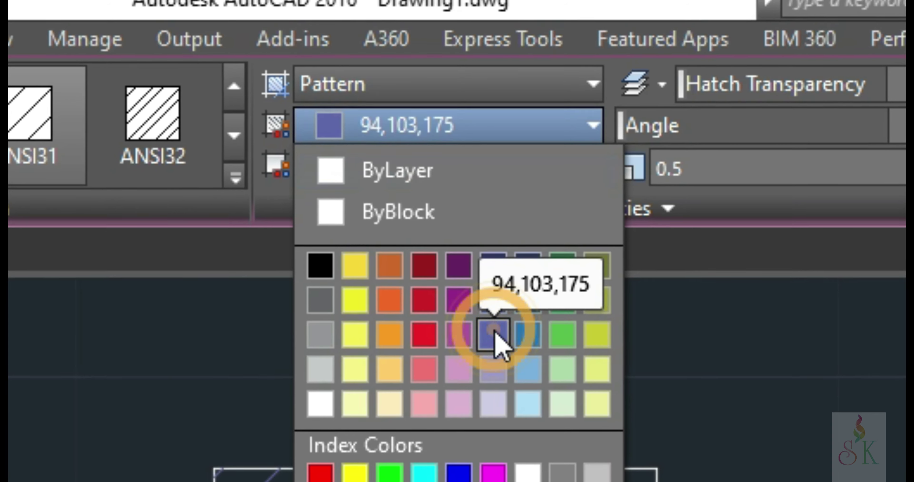
click(561, 126)
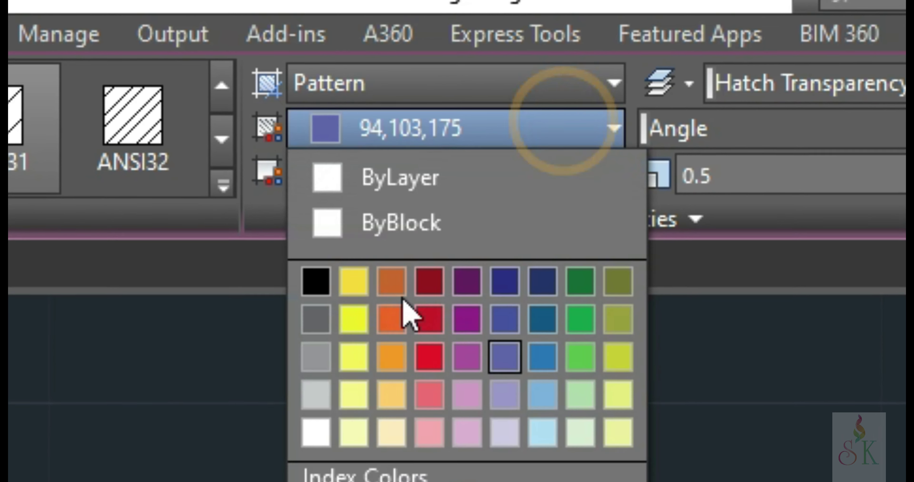
click(423, 370)
key(Escape)
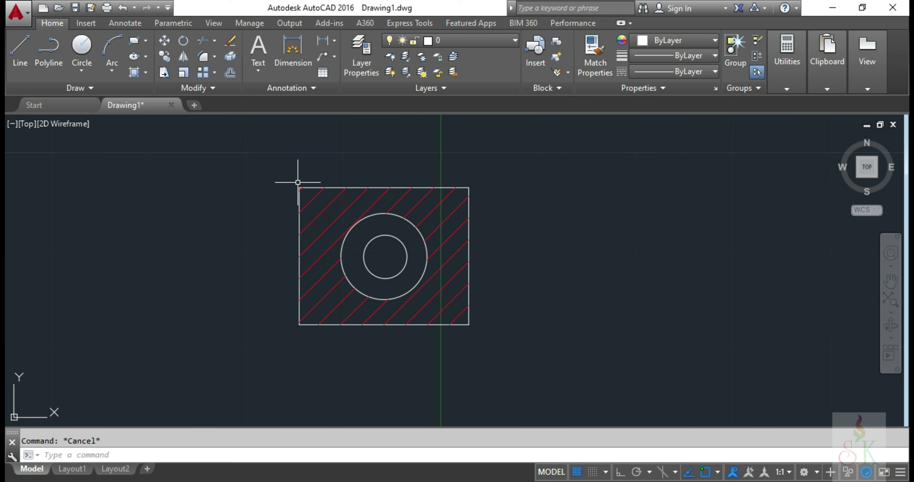
Select the red hatch, check its Background Color dropdown keeping None, and reselect it
click(336, 190)
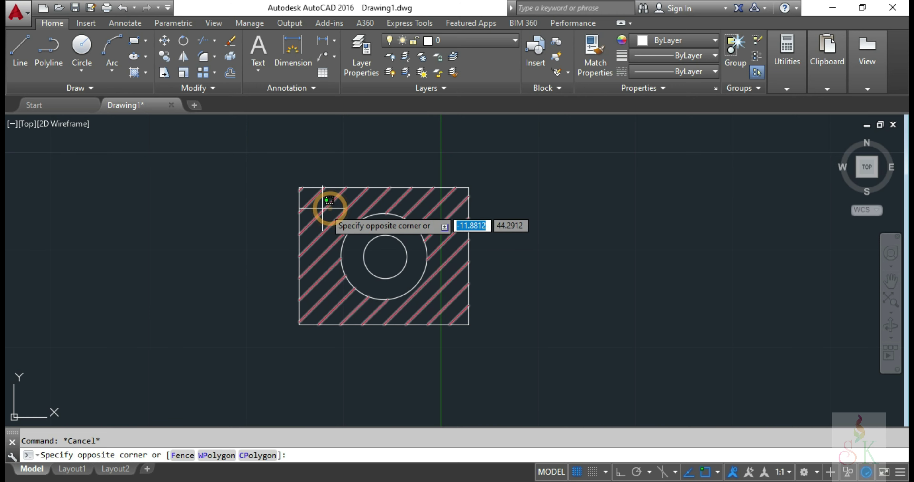
click(313, 204)
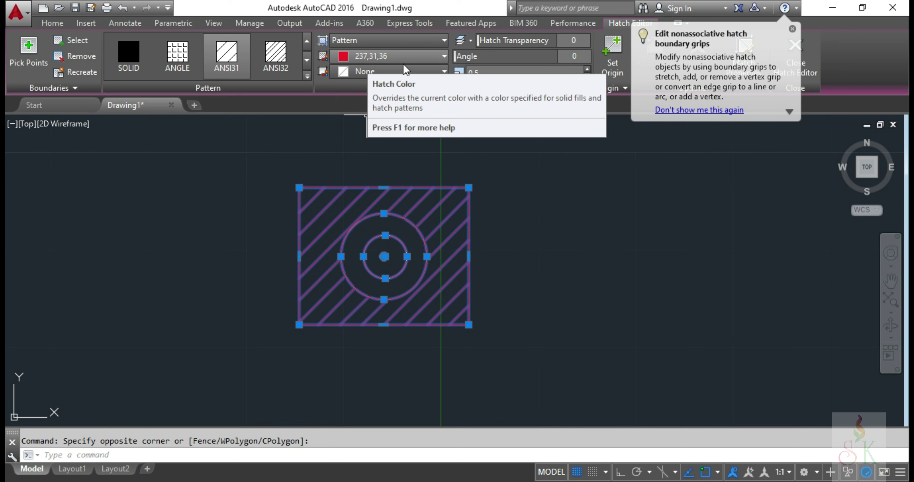
click(411, 71)
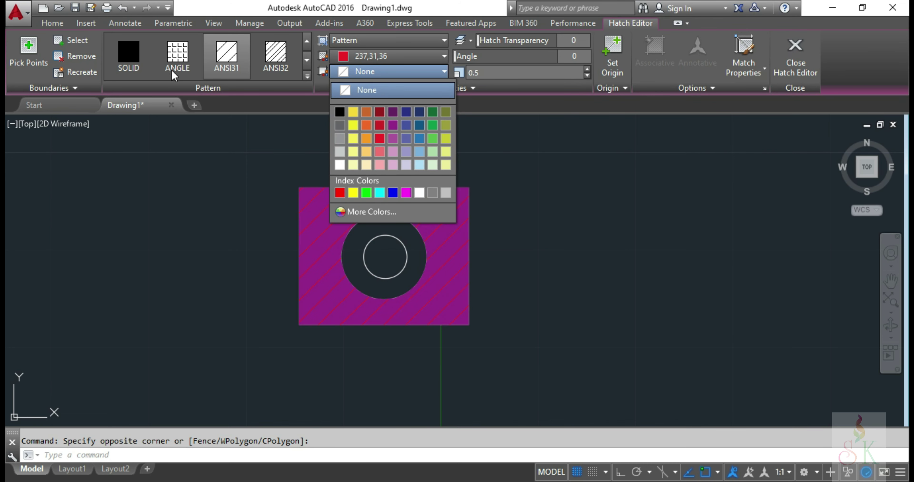
click(185, 141)
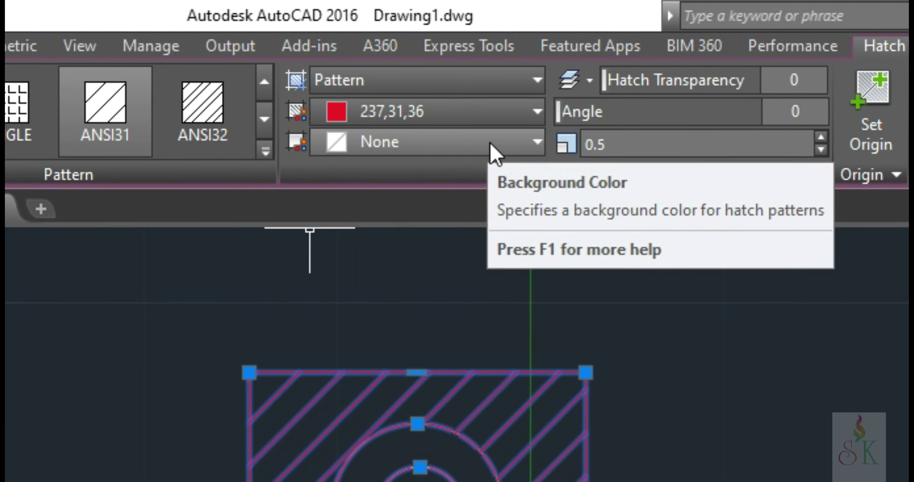
click(419, 70)
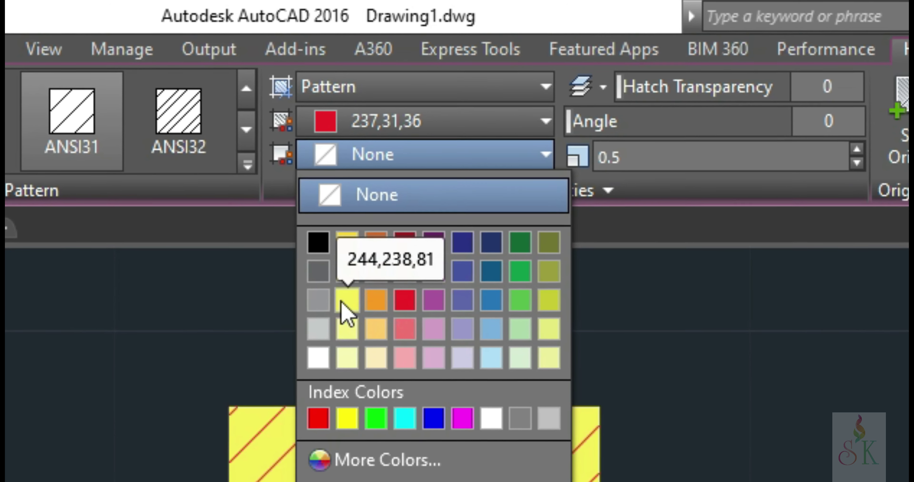
click(555, 322)
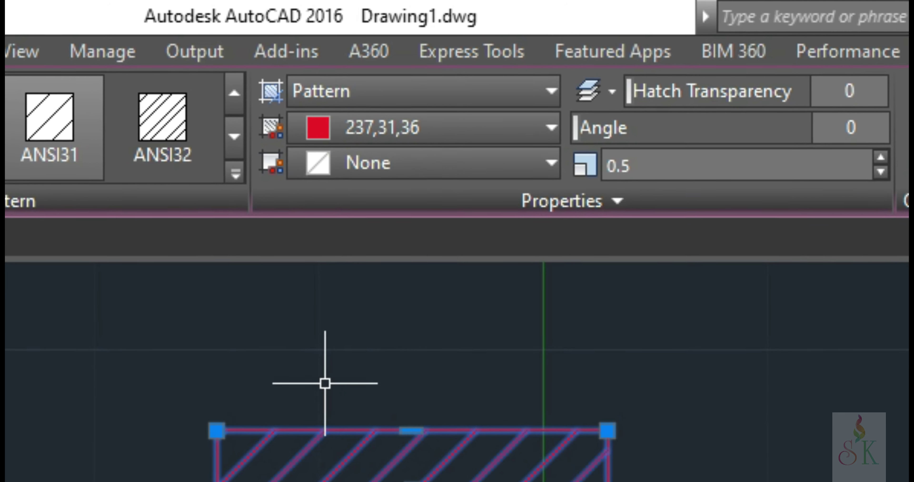
key(Escape)
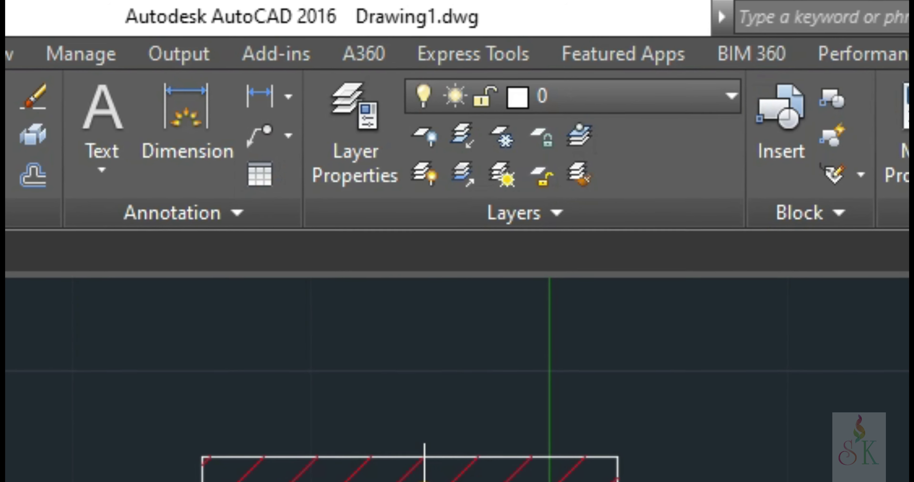
click(259, 468)
key(Delete)
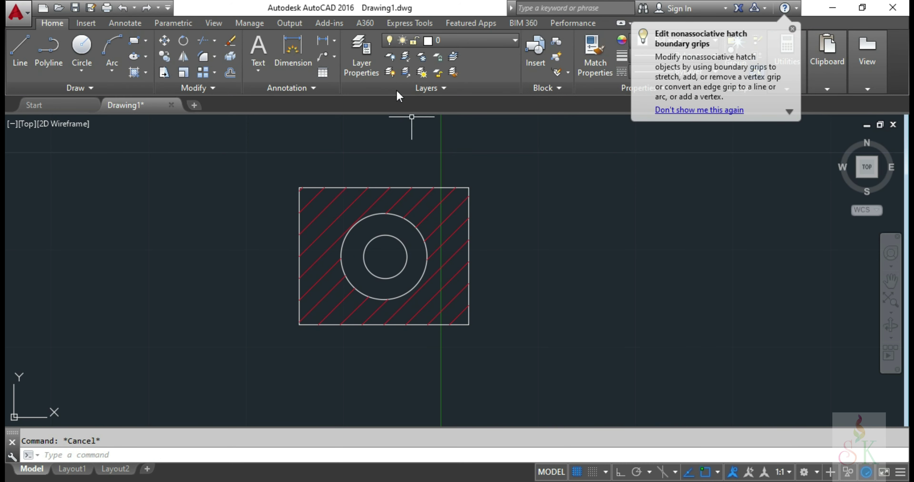
click(384, 194)
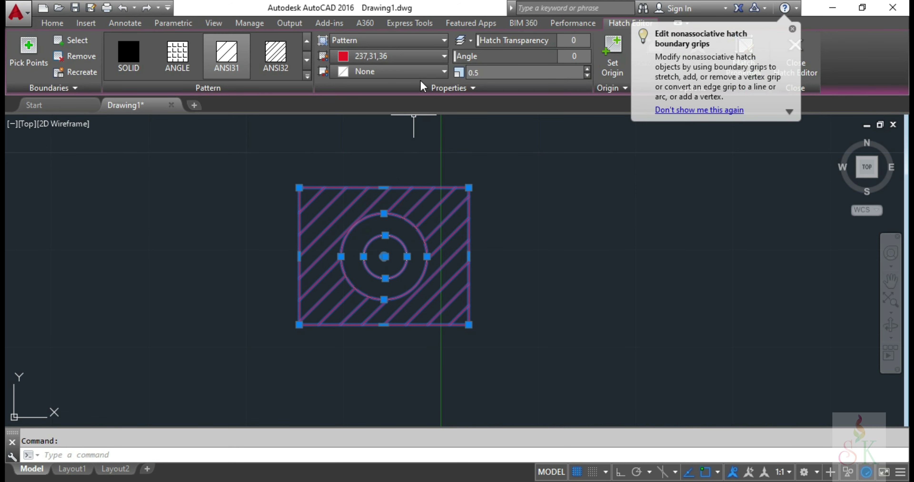
Set the hatch Background Color to yellow 244,238,81, then reselect the hatch
click(424, 71)
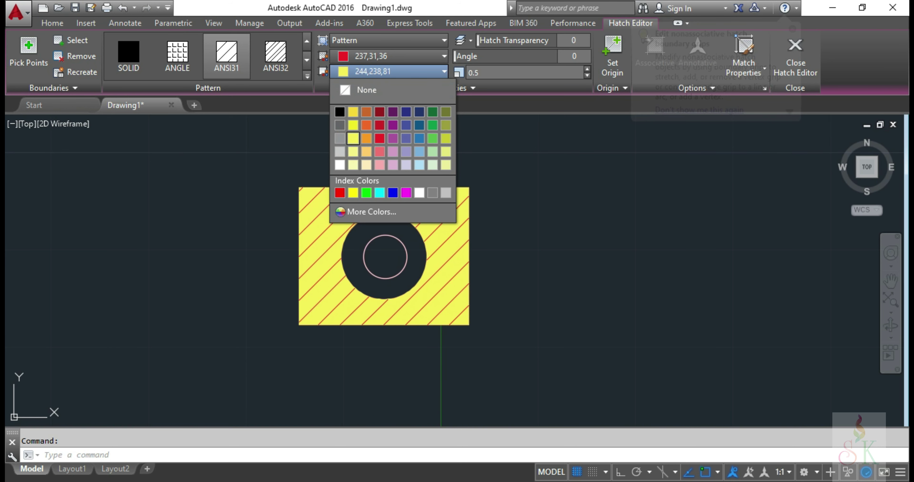
click(353, 139)
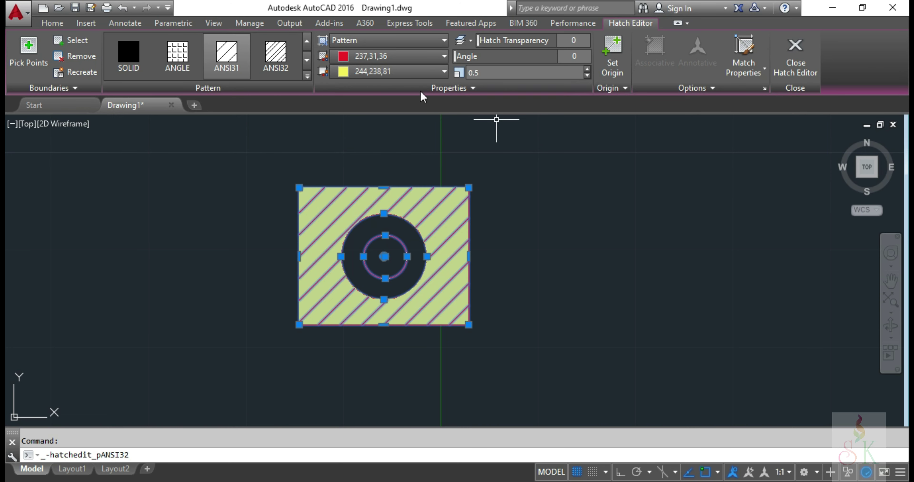
key(Escape)
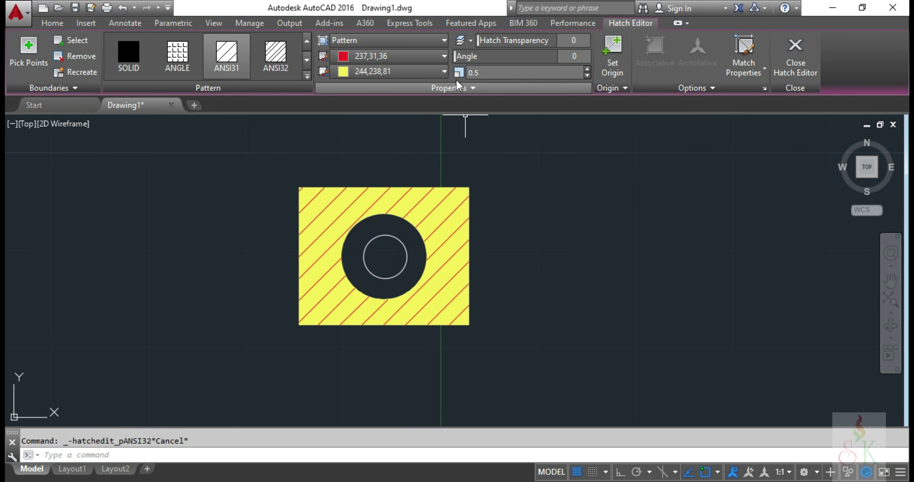
click(364, 215)
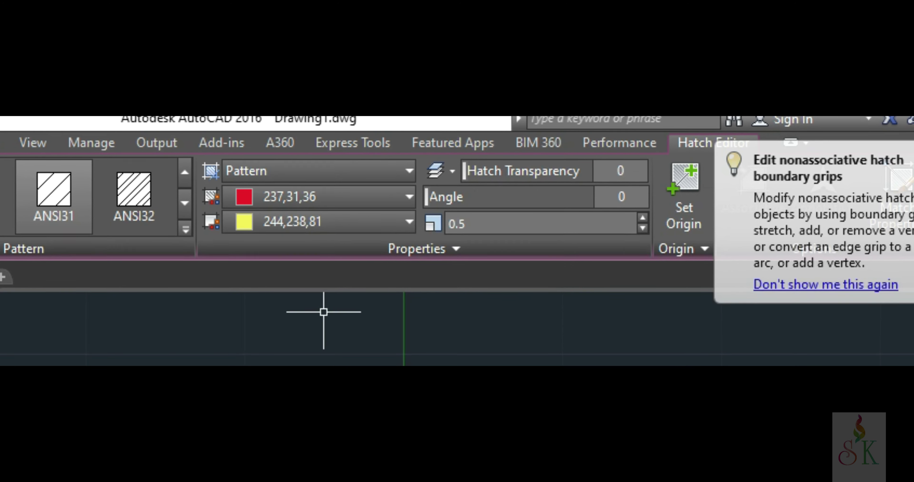
scroll(365, 337, up, 2)
Drag the Hatch Transparency slider until the hatch transparency reads 11
key(Escape)
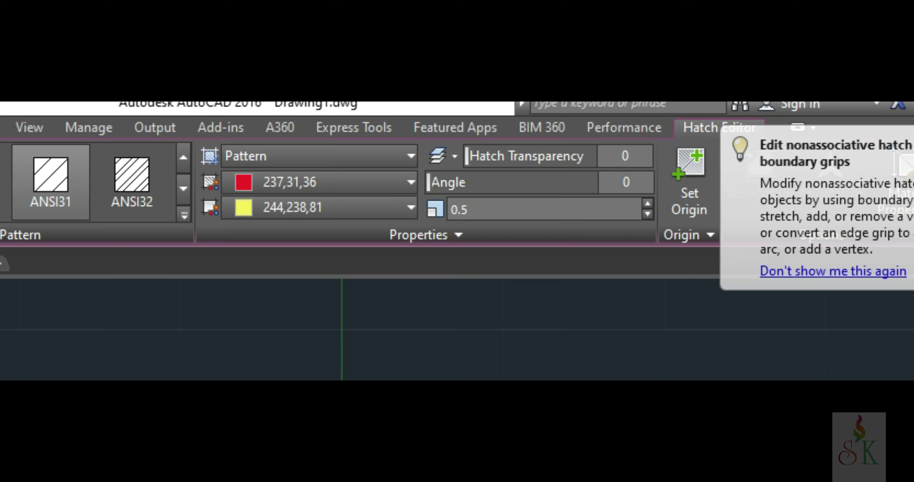
scroll(232, 380, down, 2)
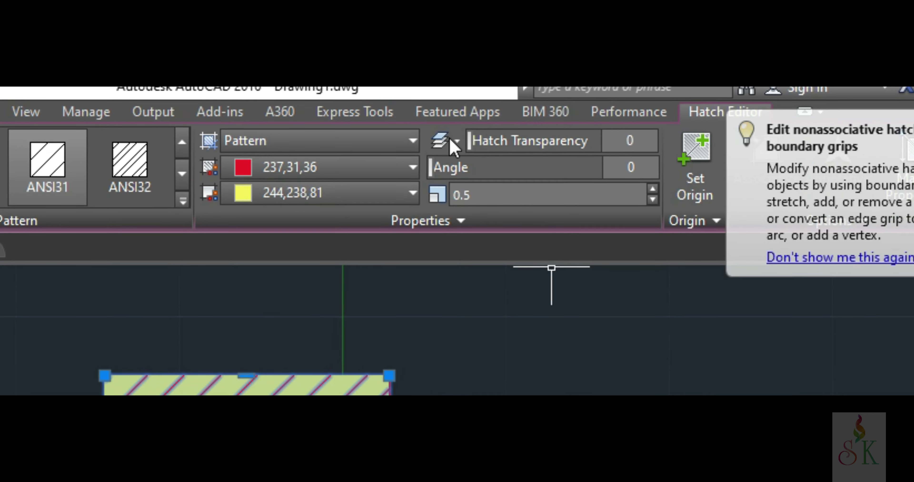
mouse_move(477, 147)
mouse_down()
mouse_move(554, 148)
mouse_move(567, 126)
mouse_move(494, 131)
mouse_move(482, 114)
mouse_move(598, 112)
mouse_move(610, 92)
mouse_move(632, 97)
mouse_move(628, 71)
mouse_move(581, 124)
mouse_move(582, 105)
mouse_up()
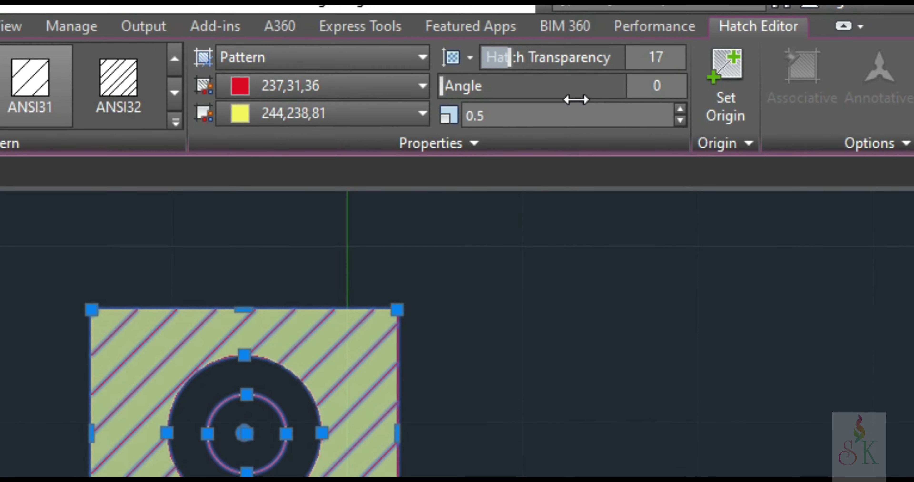
mouse_move(47, 479)
middle_down()
mouse_move(322, 448)
mouse_move(329, 432)
middle_up()
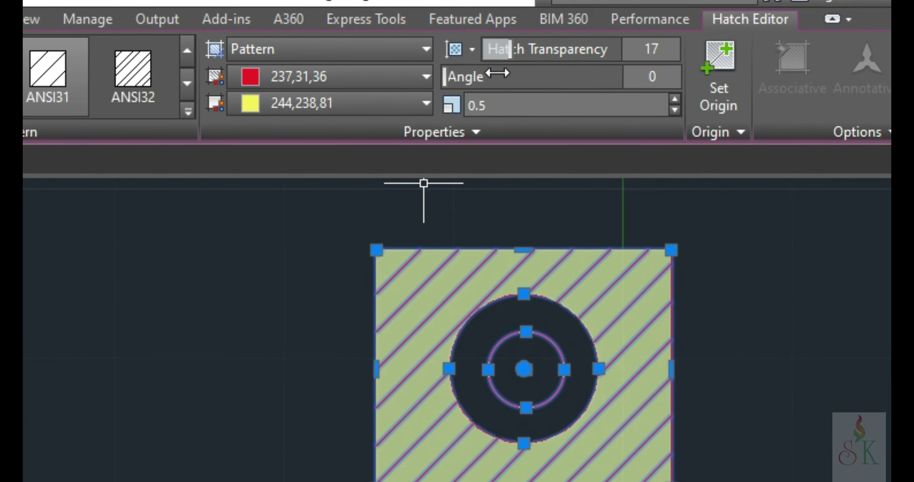
mouse_move(511, 52)
mouse_down()
mouse_move(607, 60)
mouse_move(640, 51)
mouse_move(554, 42)
mouse_move(588, 39)
mouse_move(497, 46)
mouse_up()
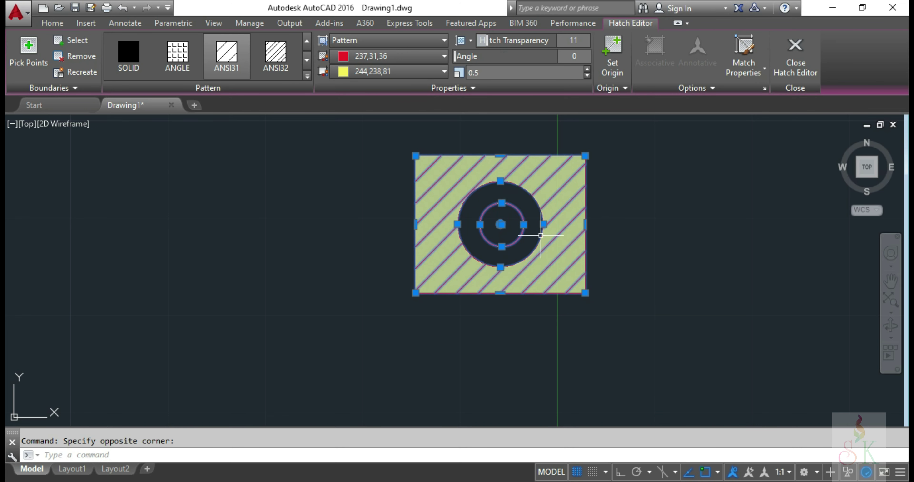
middle_drag(622, 222, 508, 269)
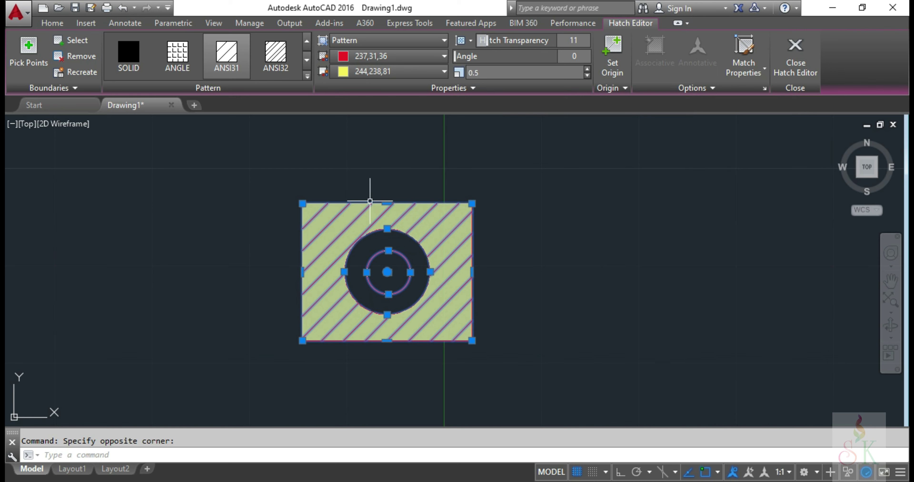
Set the hatch Angle to 10 and the Hatch Pattern Scale to 1
drag(454, 56, 474, 56)
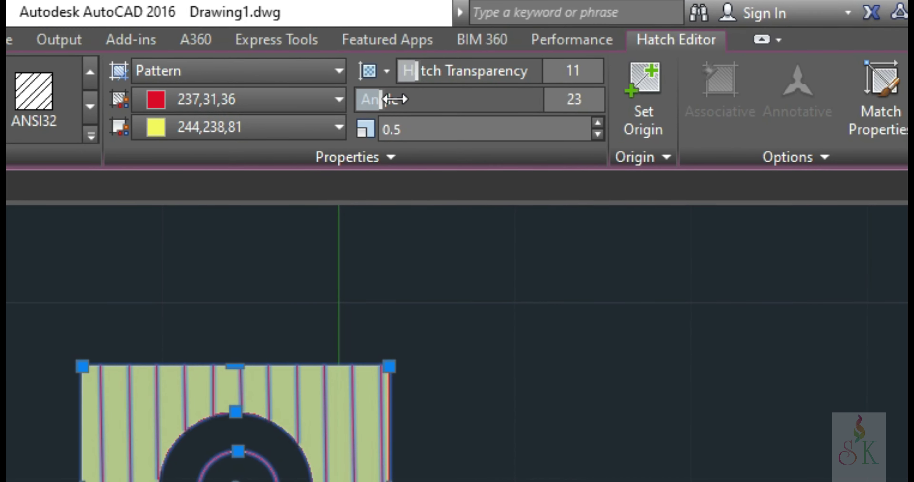
mouse_move(395, 99)
mouse_down()
mouse_move(507, 98)
mouse_move(445, 97)
mouse_move(413, 109)
mouse_move(491, 84)
mouse_move(437, 82)
mouse_move(423, 116)
mouse_up()
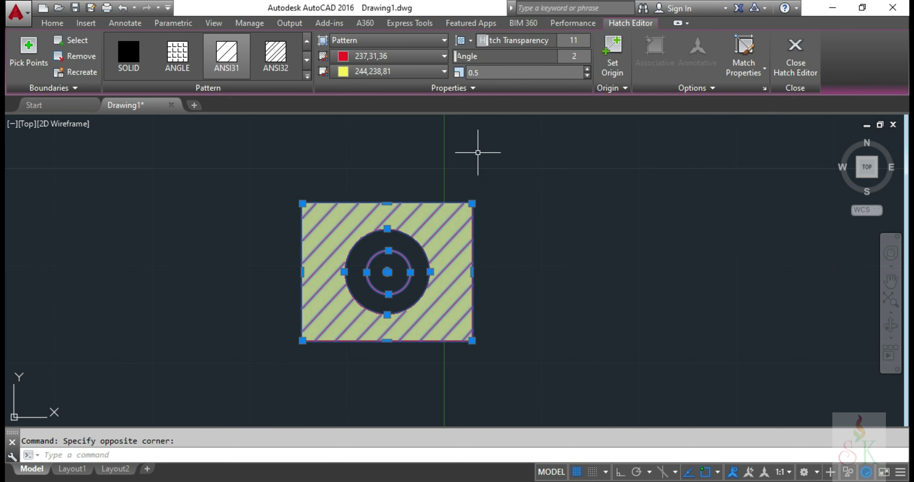
mouse_move(455, 56)
mouse_down()
mouse_move(481, 58)
mouse_move(470, 64)
mouse_up()
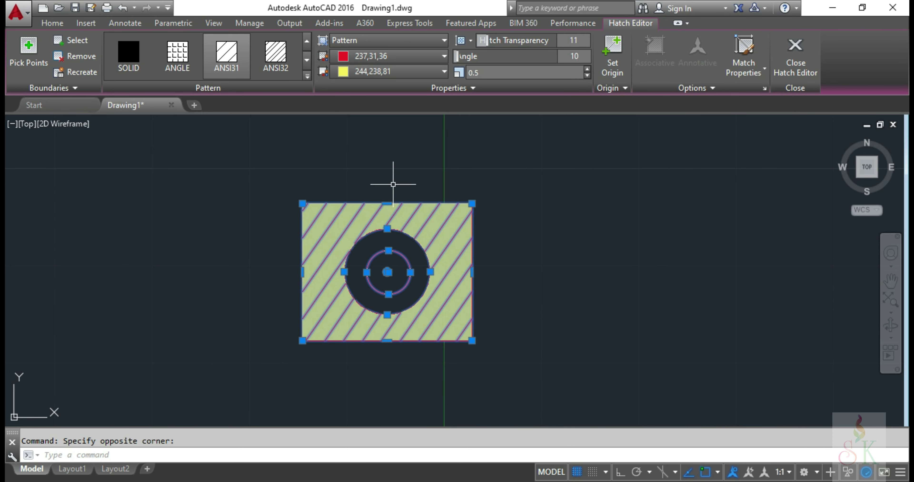
click(488, 72)
text(1)
key(Return)
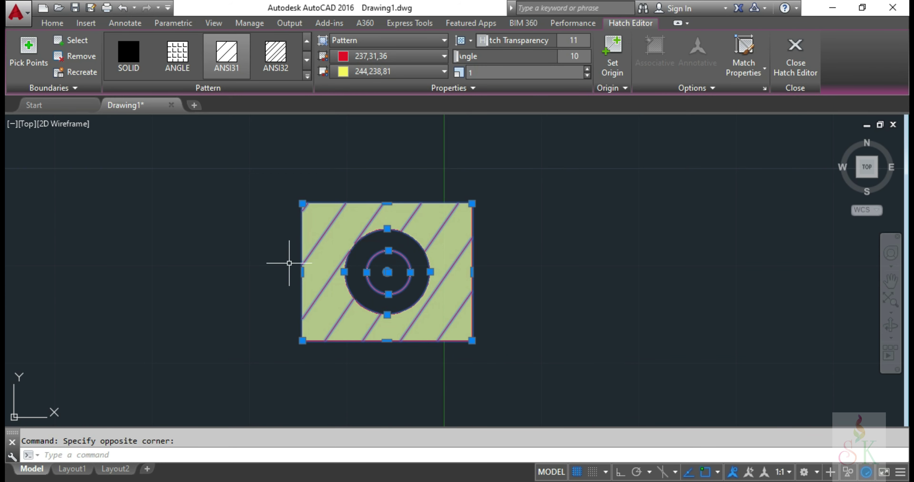
mouse_move(349, 255)
middle_down()
mouse_move(386, 232)
mouse_move(445, 214)
middle_up()
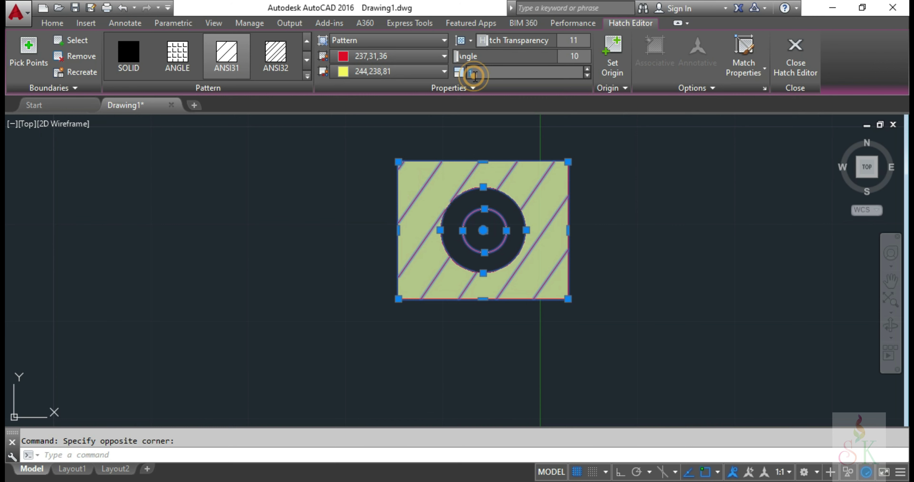
key(BackSpace)
text(2)
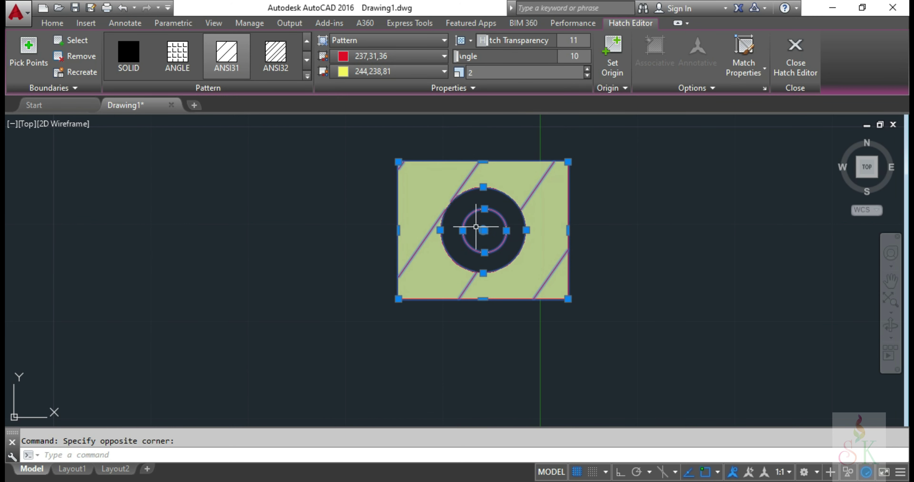
click(490, 69)
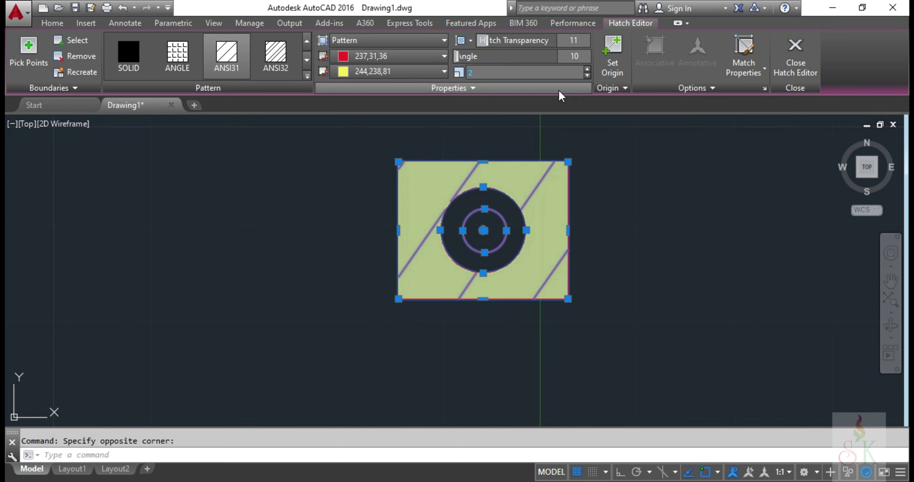
text(0.25)
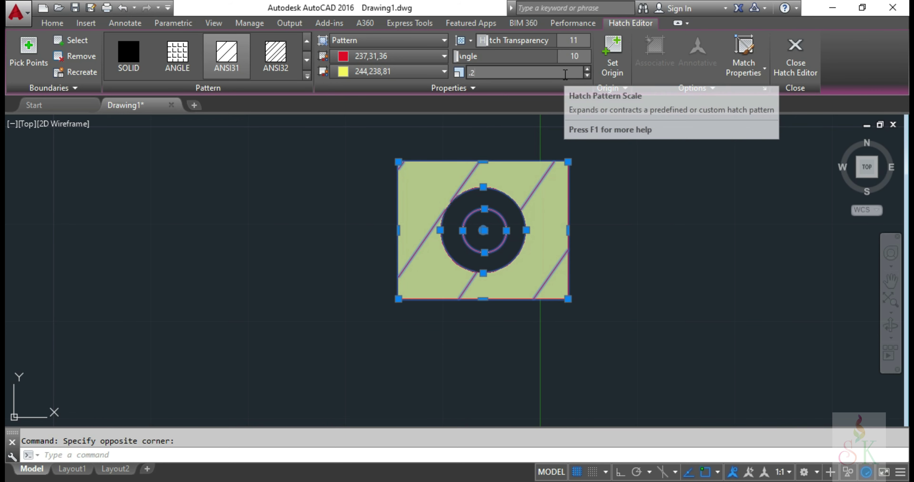
middle_drag(514, 221, 490, 243)
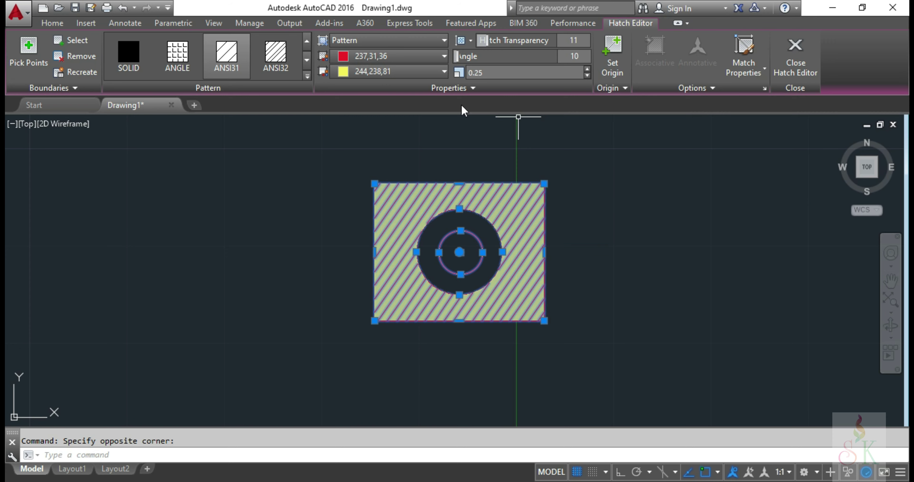
mouse_move(282, 216)
middle_down()
mouse_move(153, 255)
mouse_move(284, 248)
middle_up()
scroll(470, 213, up, 4)
scroll(482, 172, down, 2)
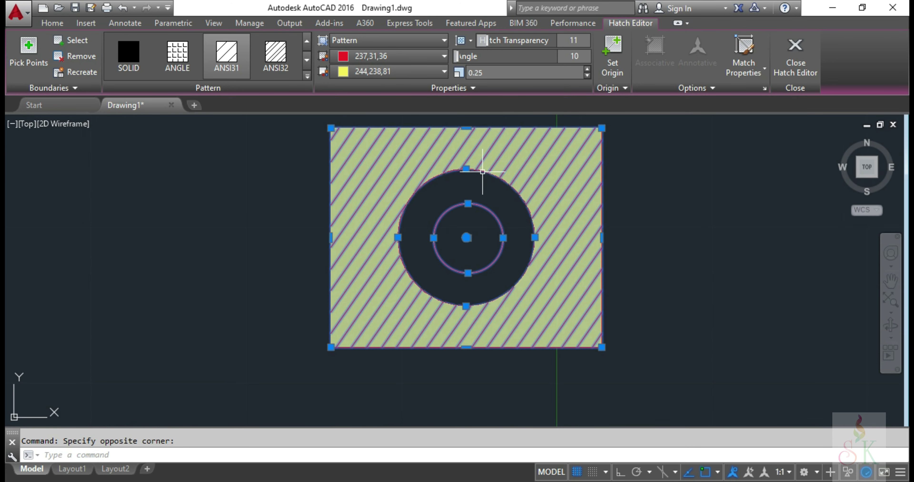
middle_drag(483, 172, 519, 214)
mouse_move(435, 195)
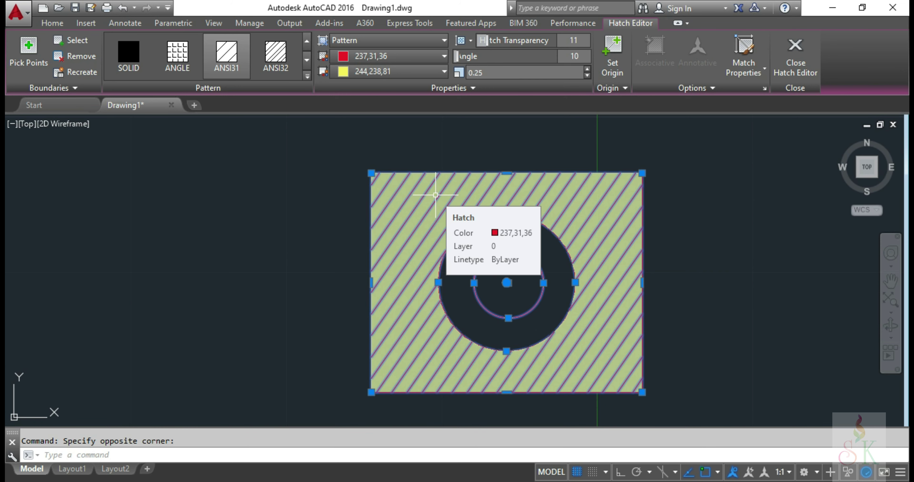
Undo the hatch colour and angle changes, store the hatch origin as default, and rotate the angle
key(ctrl+z)
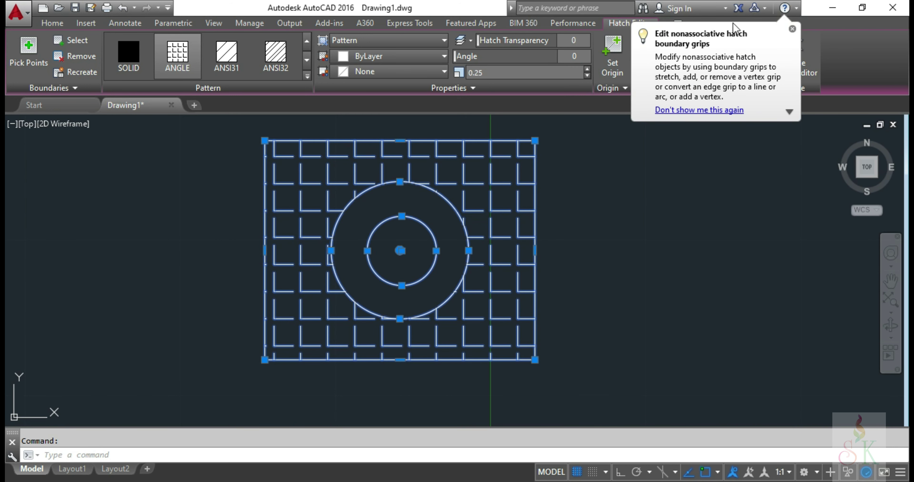
click(794, 29)
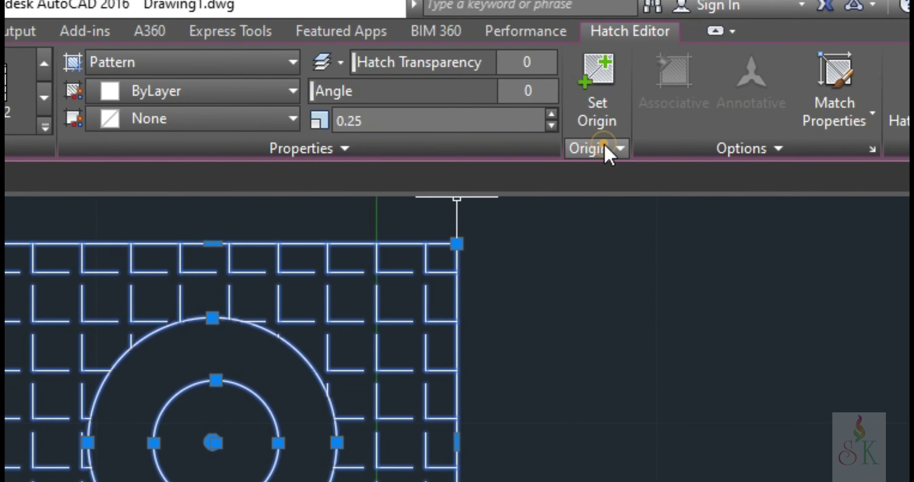
click(619, 89)
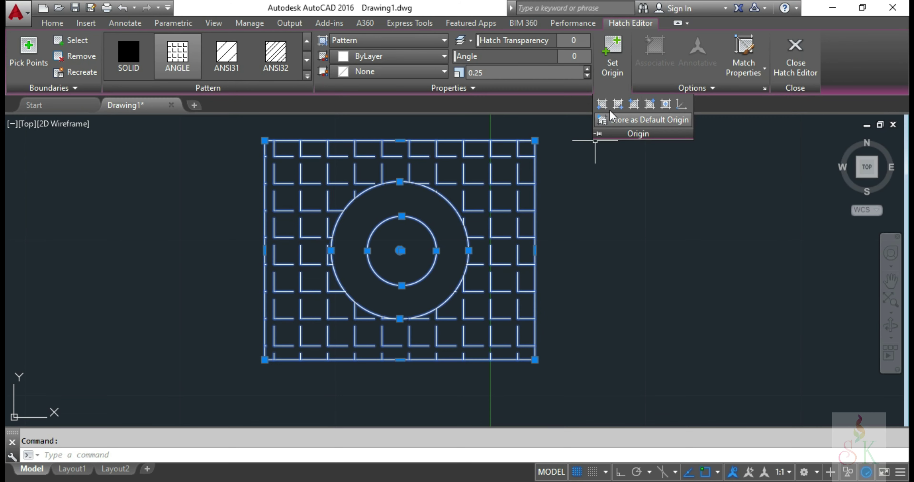
click(509, 261)
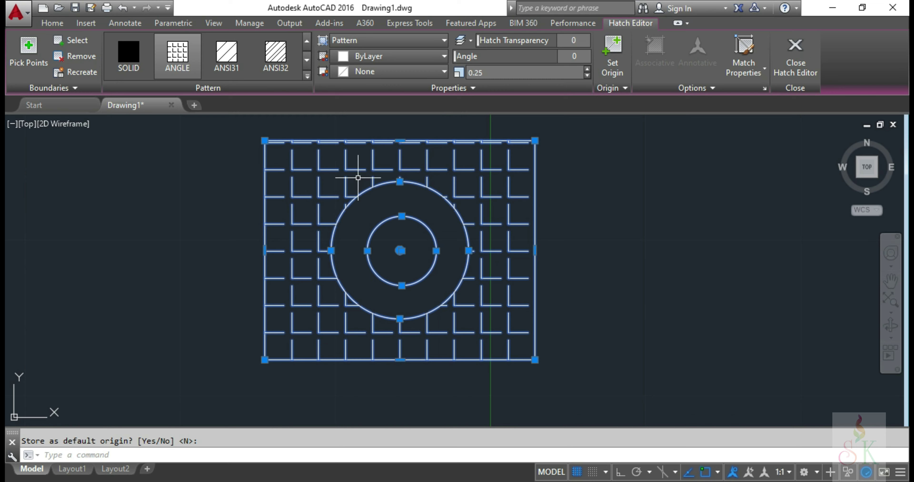
mouse_move(455, 55)
mouse_down()
mouse_move(522, 82)
mouse_move(514, 82)
mouse_move(519, 66)
mouse_move(528, 72)
mouse_move(476, 63)
mouse_move(518, 68)
mouse_move(457, 73)
mouse_move(513, 74)
mouse_move(476, 61)
mouse_up()
Anchor the ANGLE hatch origin at Top Right and reduce its angle to 13
click(611, 87)
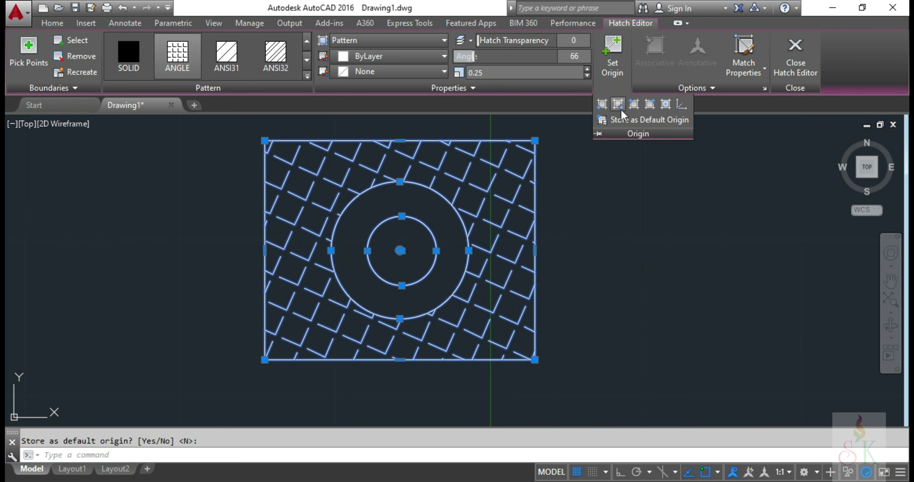
click(649, 105)
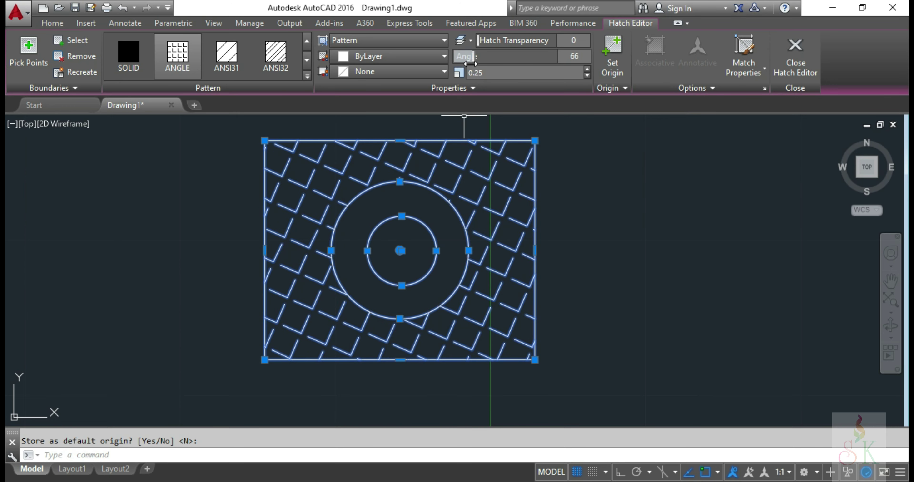
mouse_move(470, 63)
mouse_down()
mouse_move(436, 62)
mouse_move(545, 64)
mouse_move(475, 59)
mouse_up()
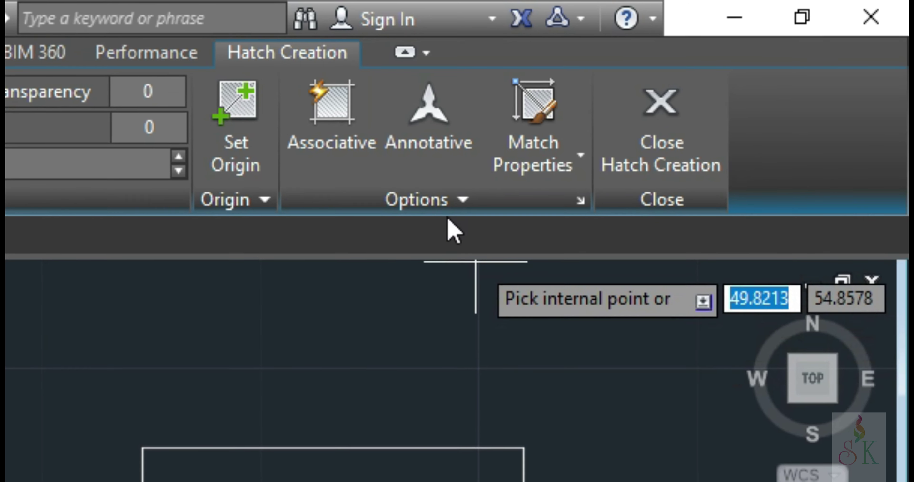
click(695, 87)
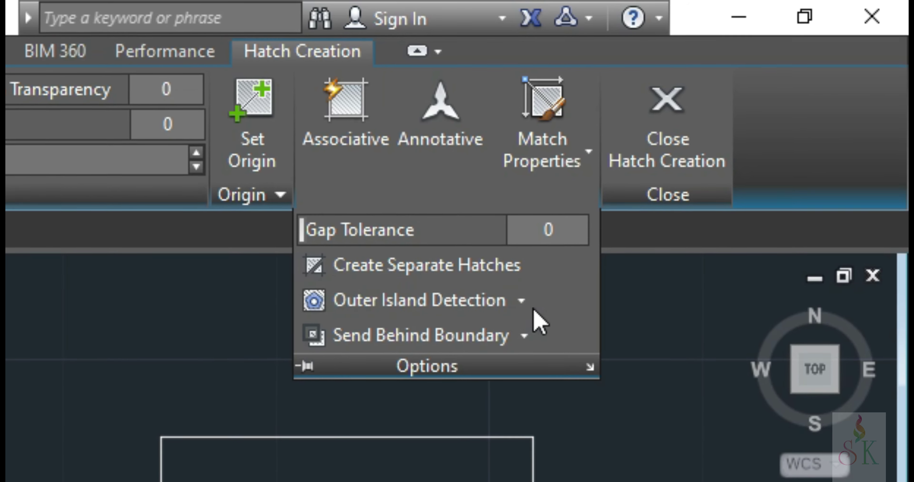
click(525, 297)
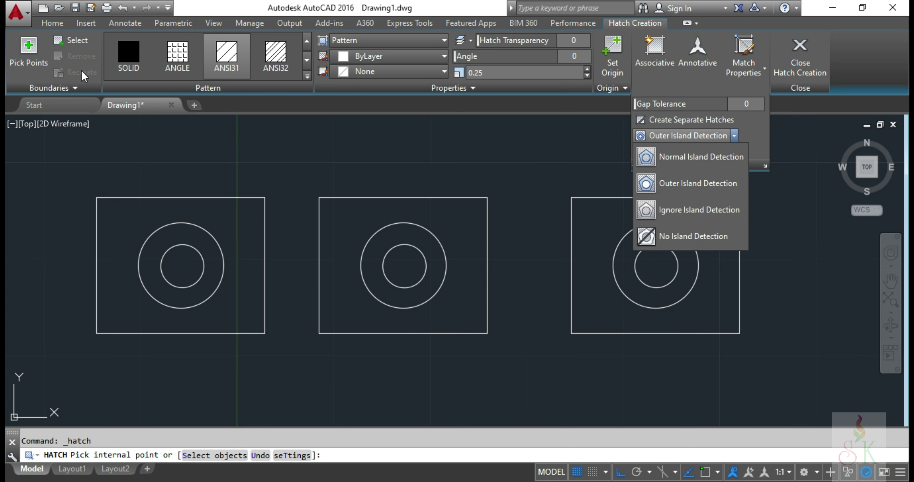
click(641, 191)
click(342, 149)
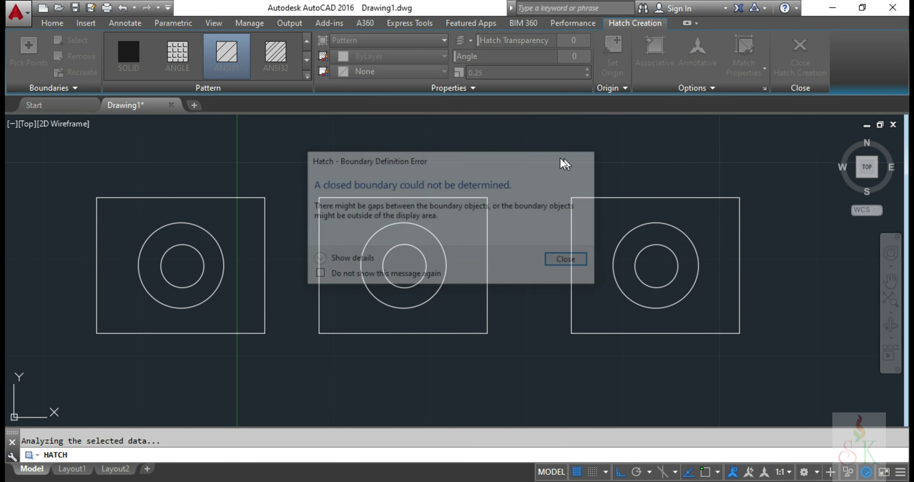
Hatch the left, middle and right rectangles around their circles with ANSI31
click(128, 56)
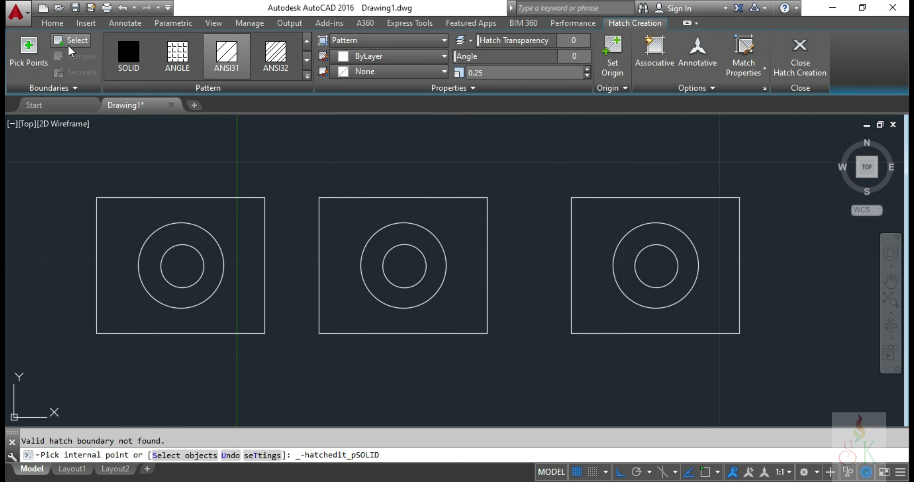
click(125, 277)
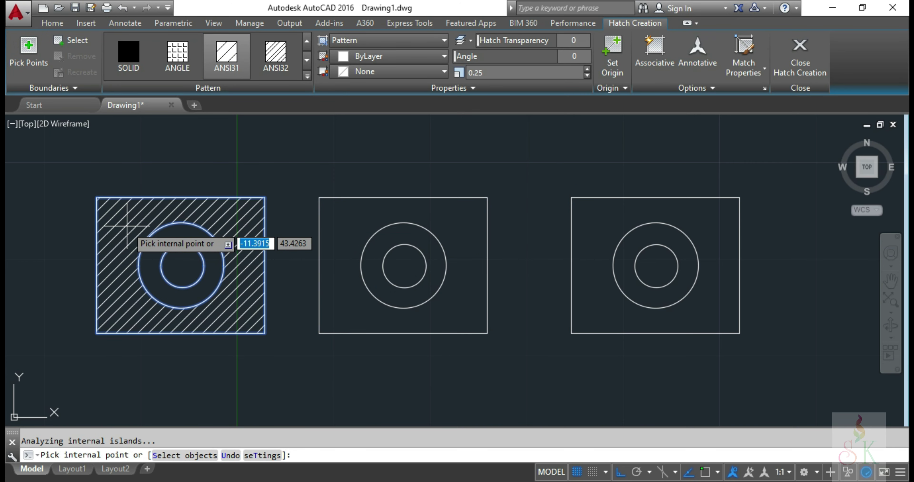
key(Return)
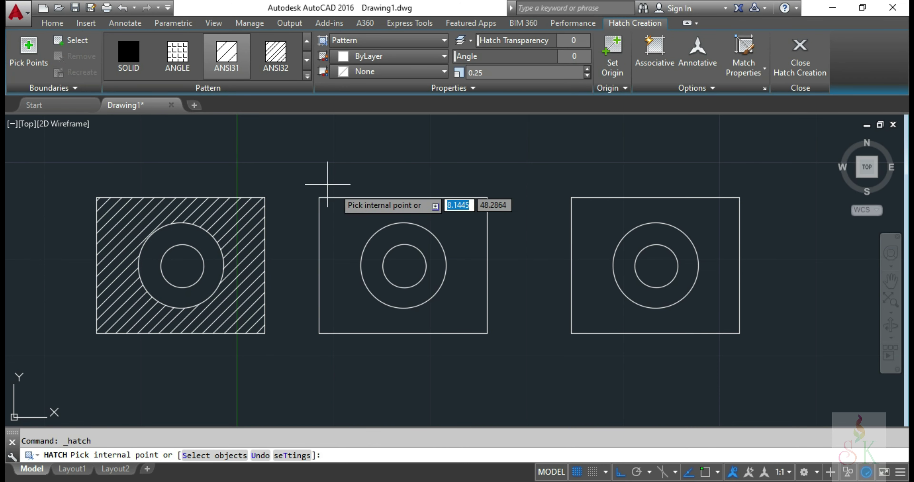
click(356, 221)
key(Return)
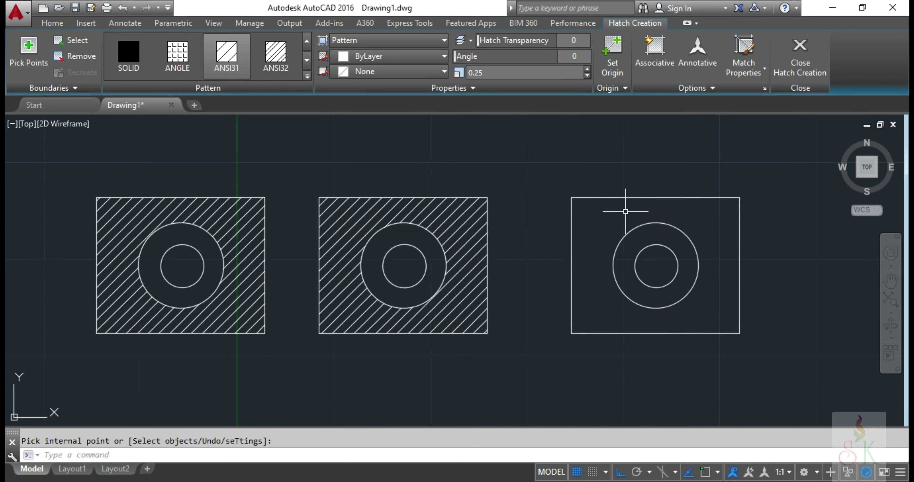
key(Return)
click(605, 214)
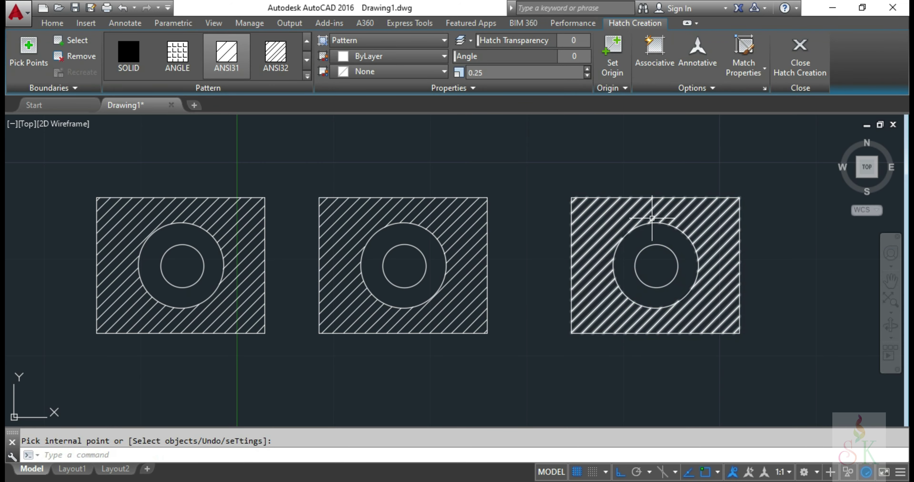
key(Return)
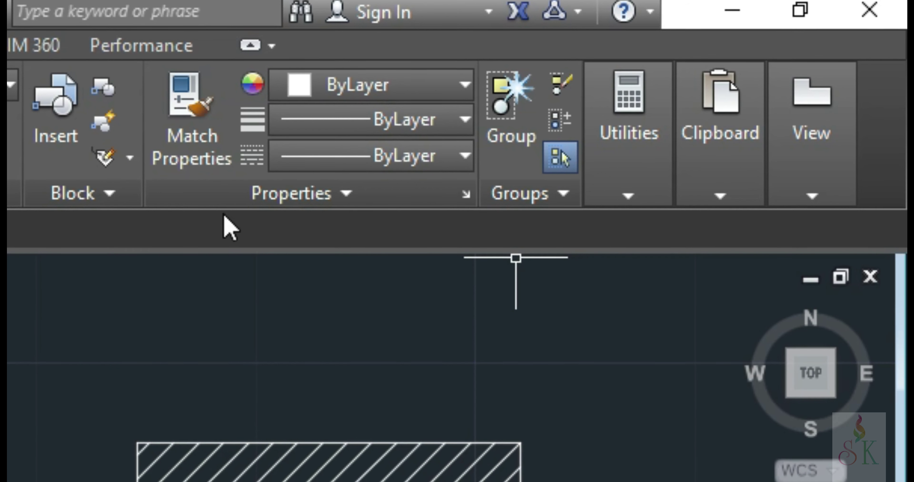
Select a finished hatch and expand its Options panel in the Hatch Editor
click(514, 475)
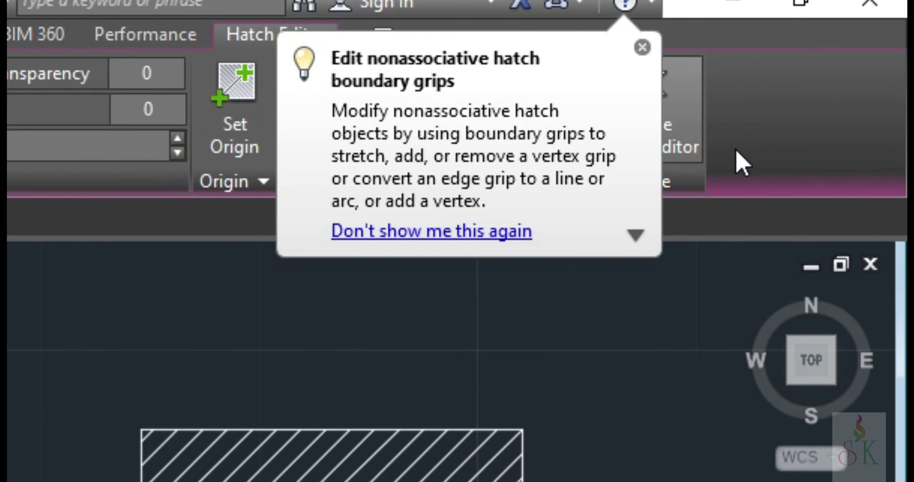
click(643, 42)
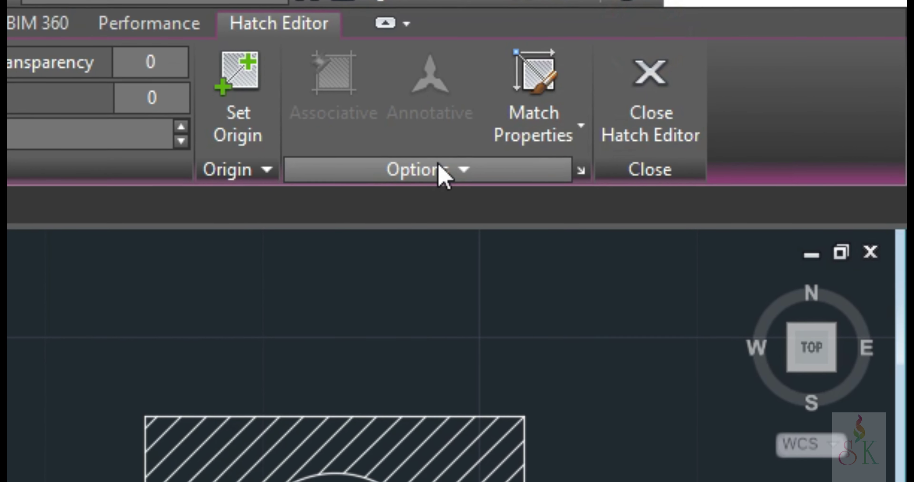
click(448, 164)
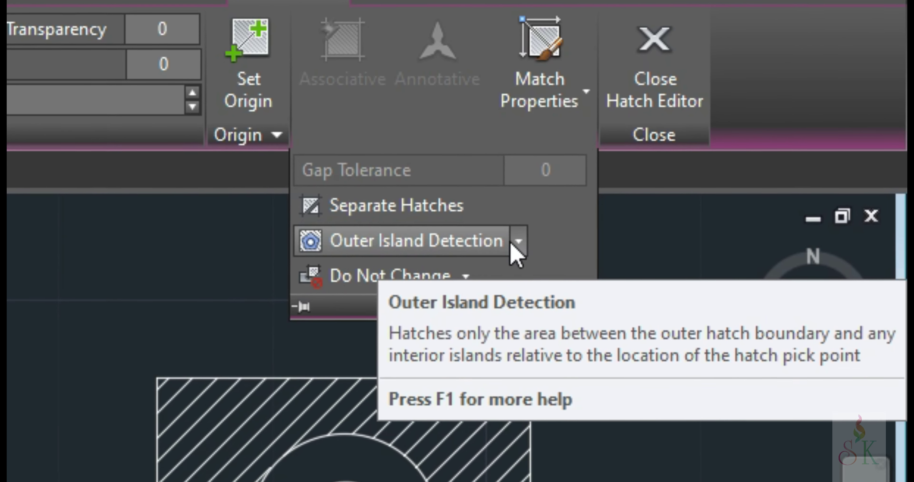
Set the left hatch to Normal Island Detection, then bring all three rectangles into view
click(517, 236)
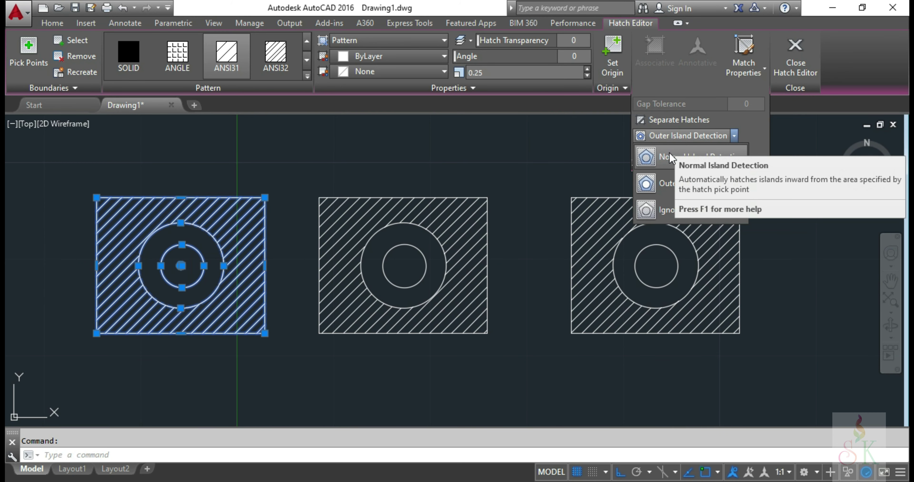
scroll(528, 183, down, 2)
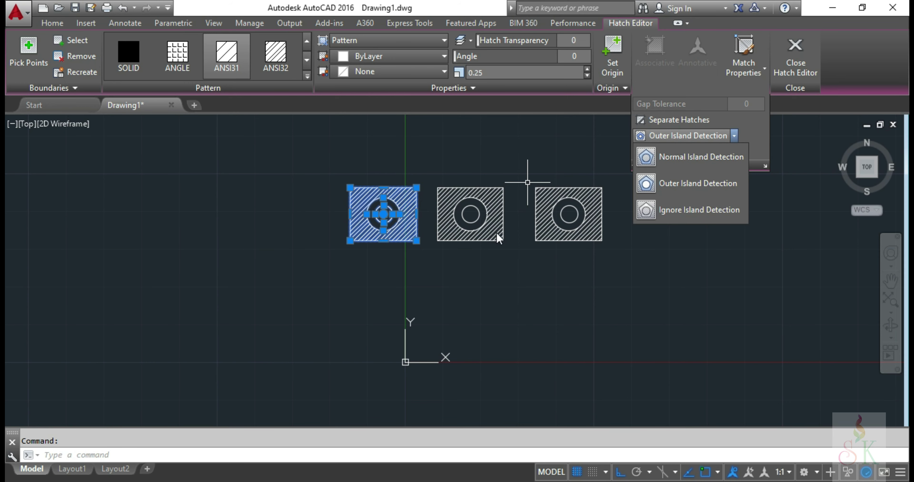
scroll(328, 165, up, 3)
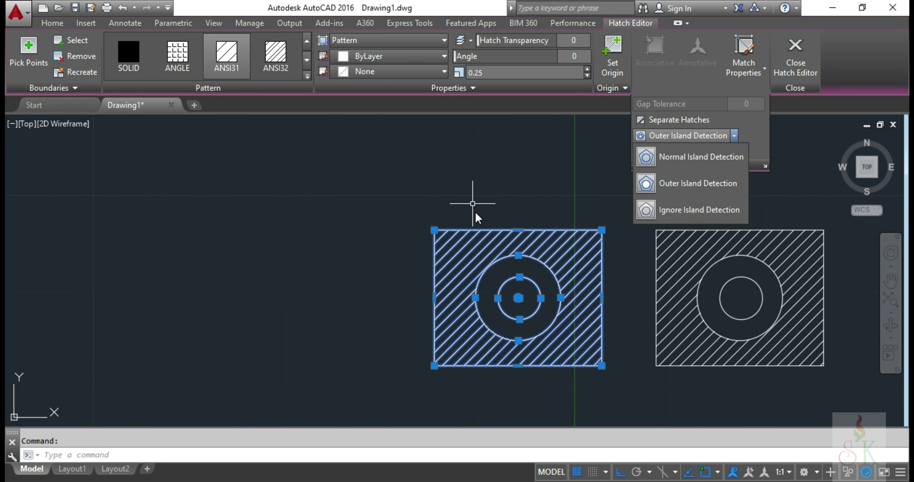
click(690, 163)
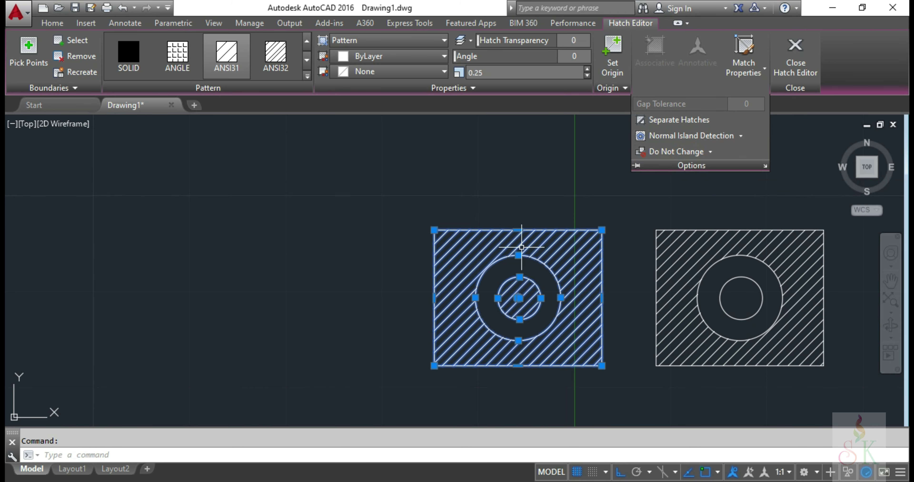
middle_drag(627, 241, 590, 232)
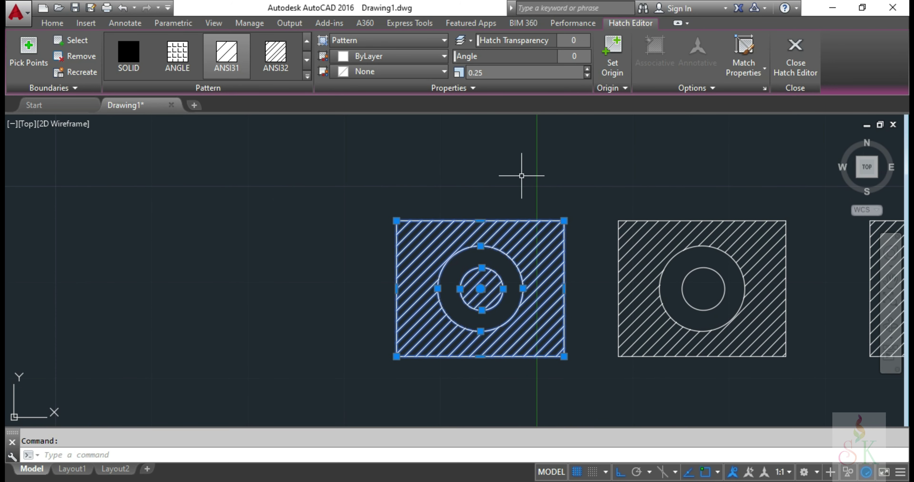
middle_drag(445, 210, 420, 176)
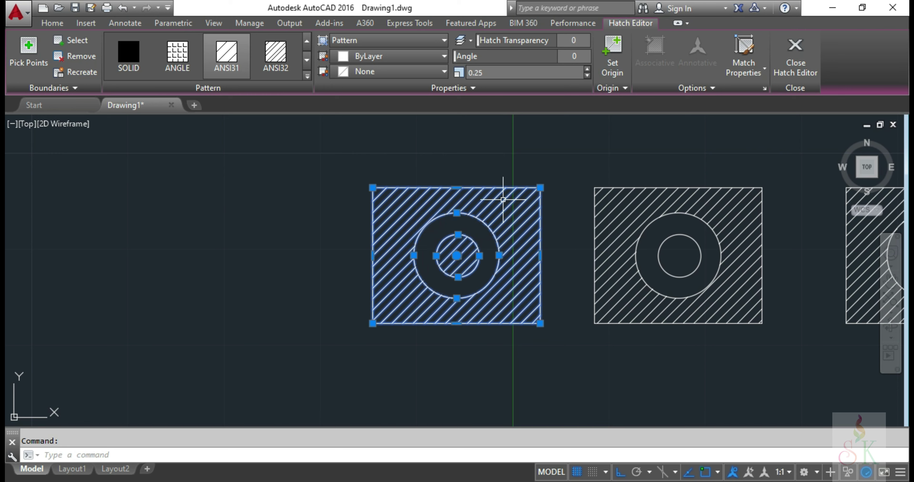
middle_drag(593, 248, 471, 249)
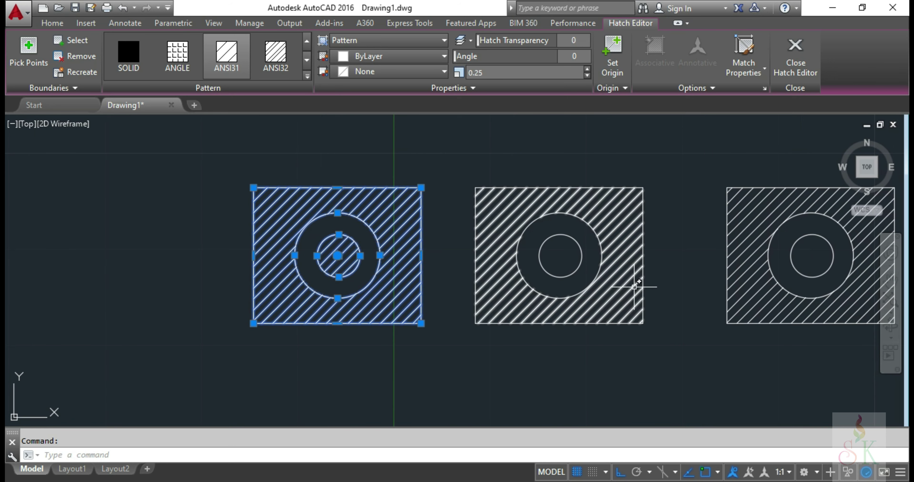
Switch the middle rectangle's hatch to Outer Island Detection and deselect it
click(493, 217)
key(Escape)
click(486, 205)
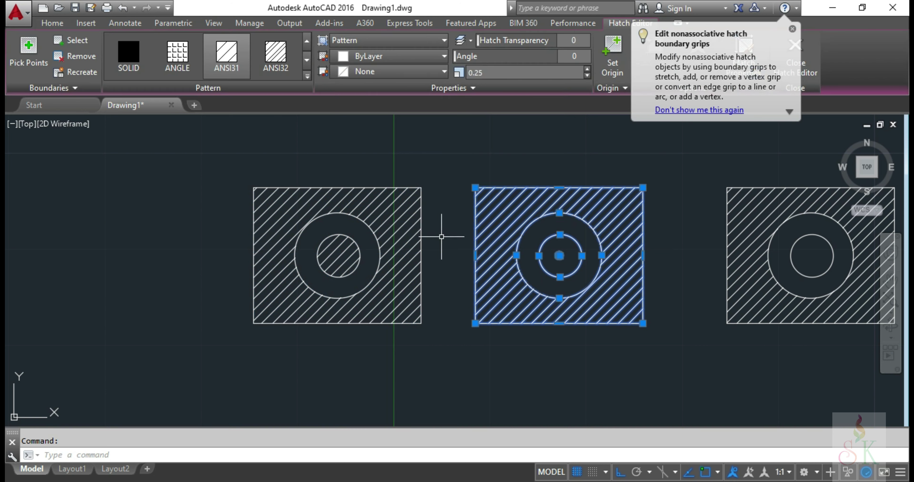
click(792, 28)
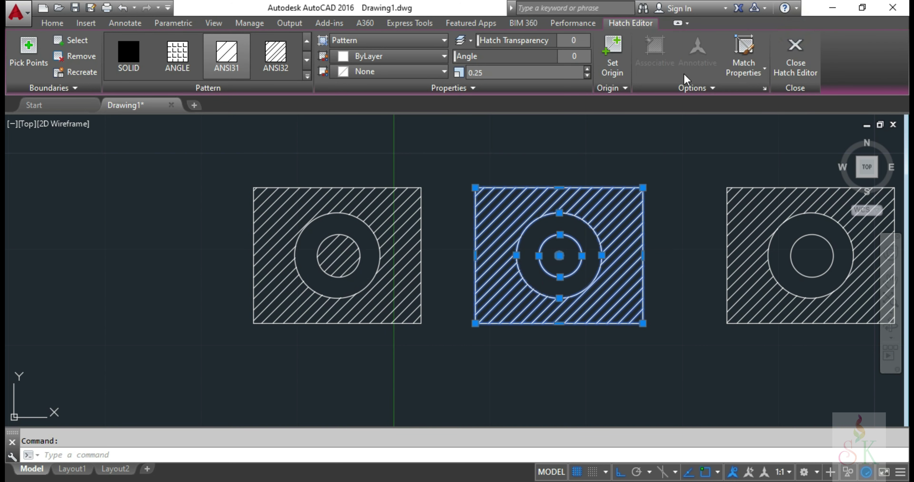
click(684, 88)
click(742, 140)
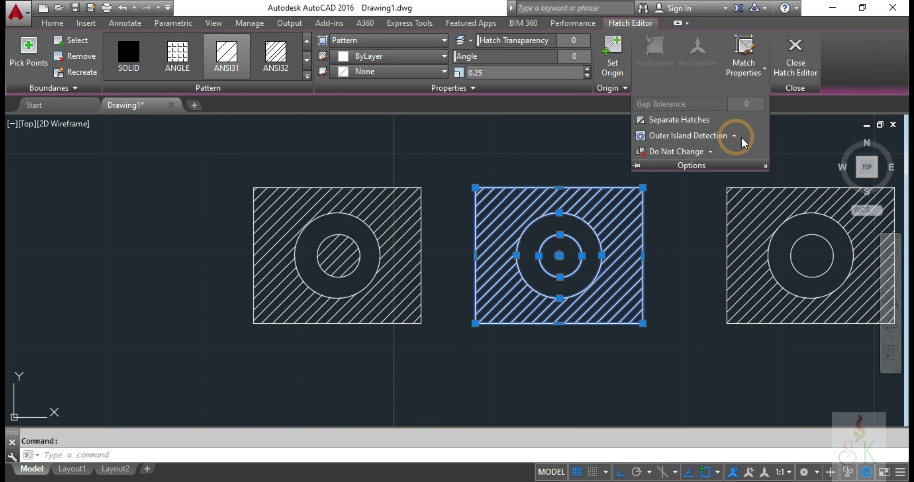
click(734, 136)
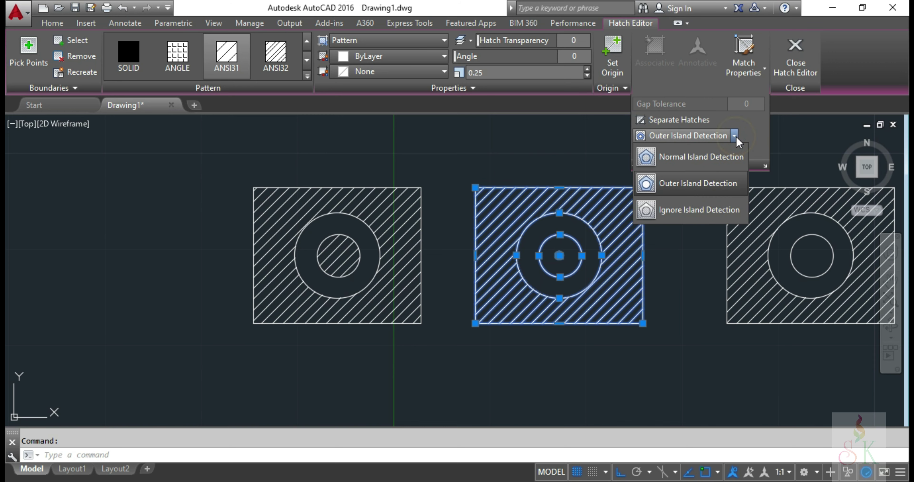
click(678, 188)
middle_drag(677, 167, 610, 152)
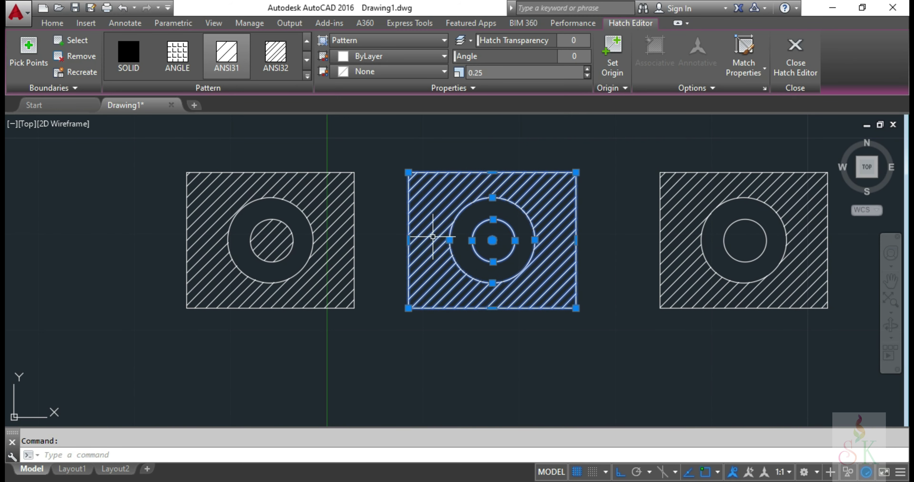
key(Escape)
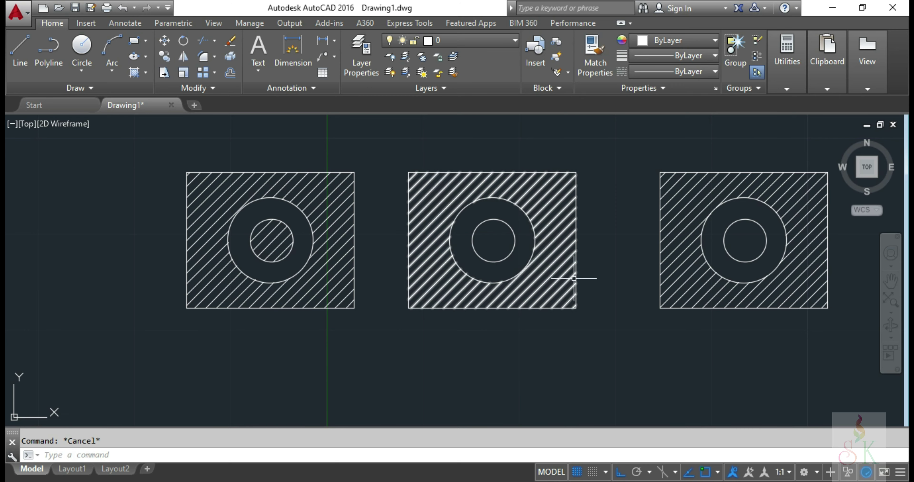
Set the right rectangle's hatch to Ignore Island Detection so its lines cross both circles
scroll(475, 160, up, 2)
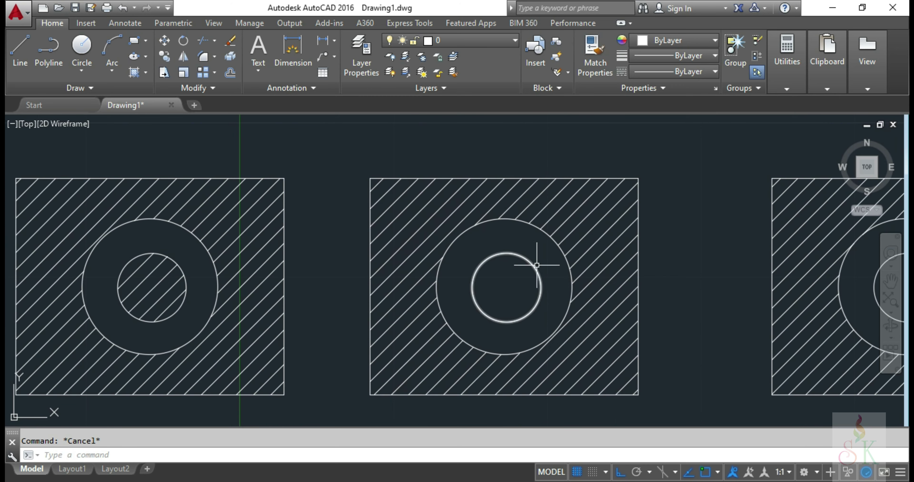
scroll(506, 227, down, 2)
middle_drag(556, 272, 513, 273)
click(656, 220)
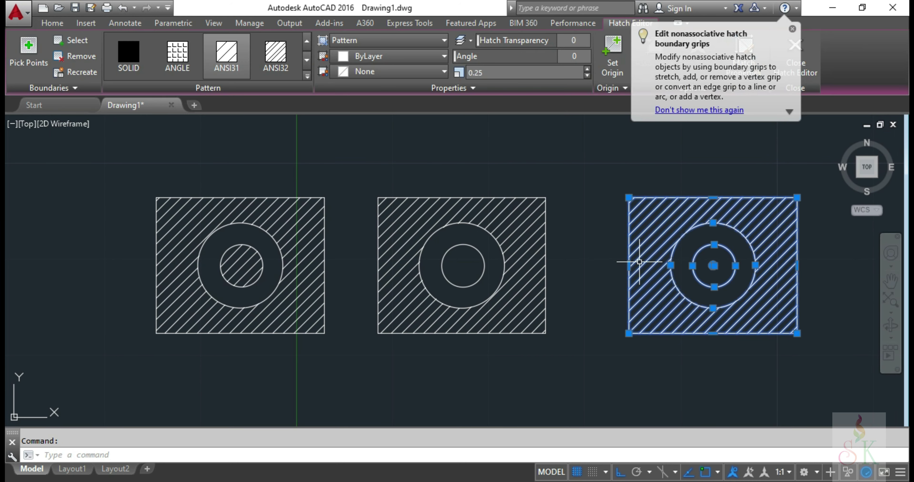
middle_drag(563, 180, 520, 197)
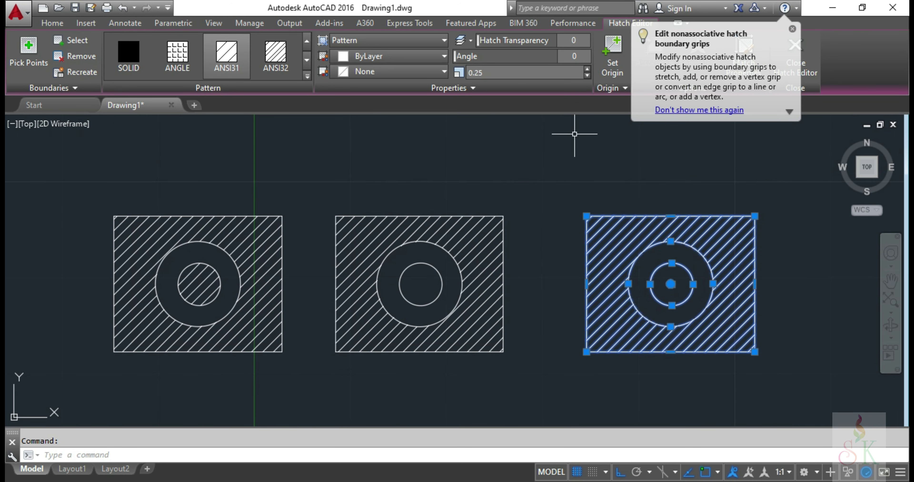
click(793, 29)
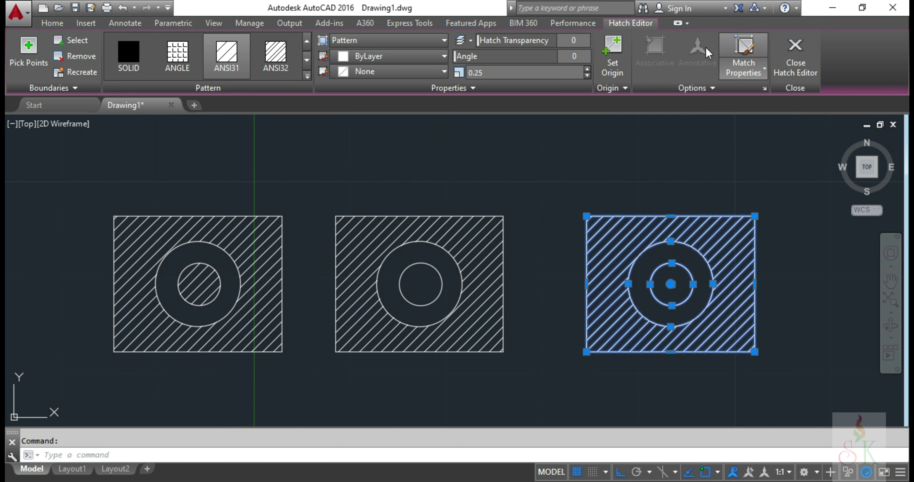
click(707, 89)
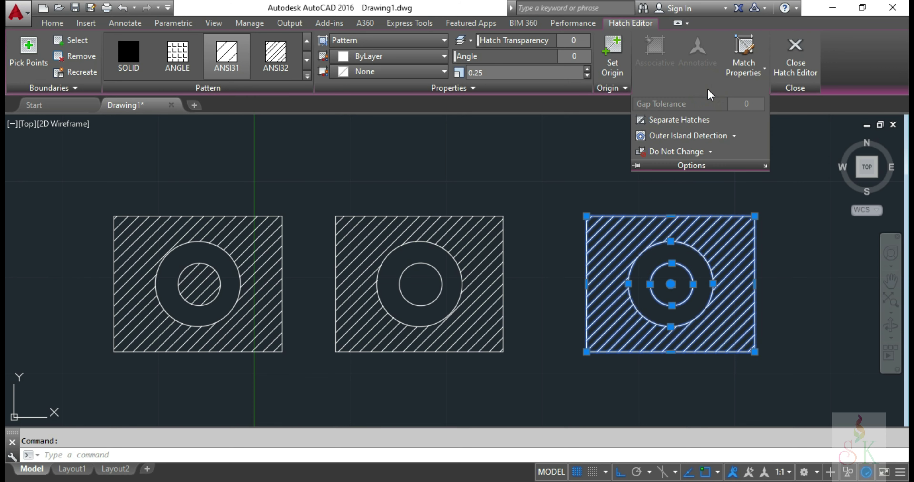
click(734, 136)
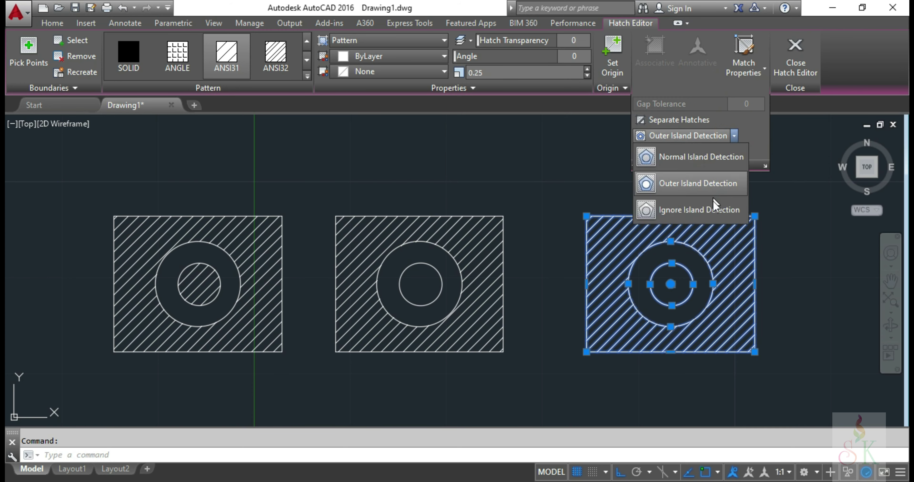
click(705, 211)
middle_drag(517, 246, 552, 238)
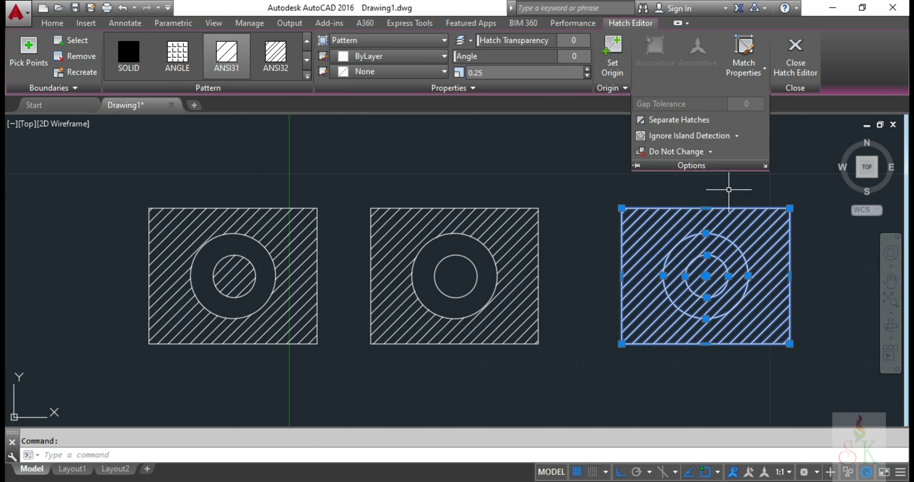
key(Escape)
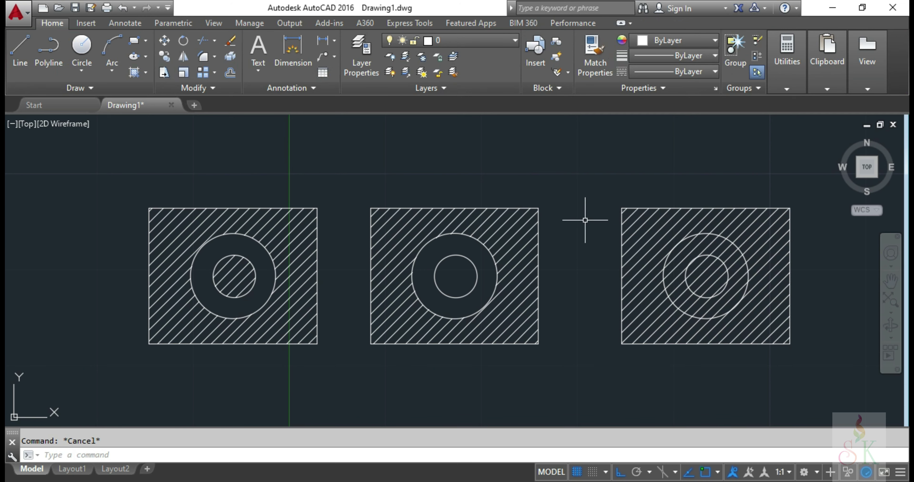
Select the right rectangle's hatch to bring up the Hatch Editor
click(715, 222)
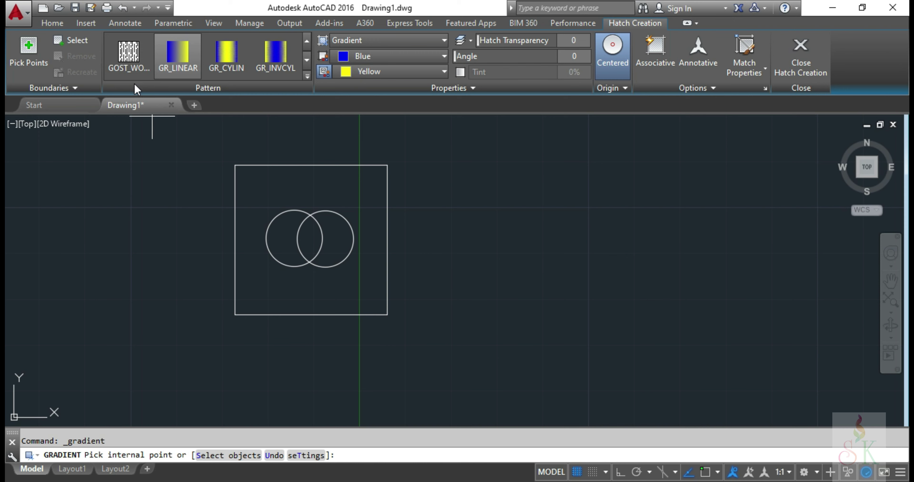
Fill the square around the circles with a GR_CYLIN gradient, colour 1 red 237,31,36, and adjust its angle
click(226, 56)
click(248, 188)
key(Return)
click(248, 291)
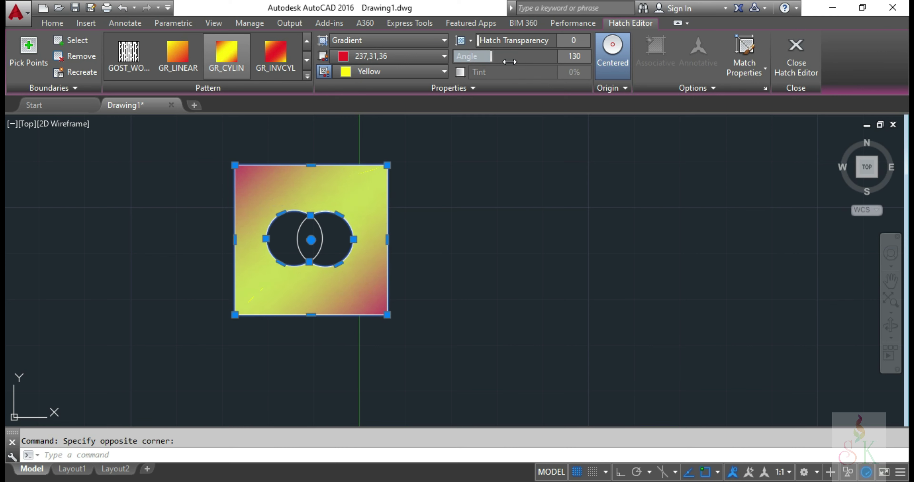
drag(491, 56, 471, 57)
drag(533, 54, 457, 56)
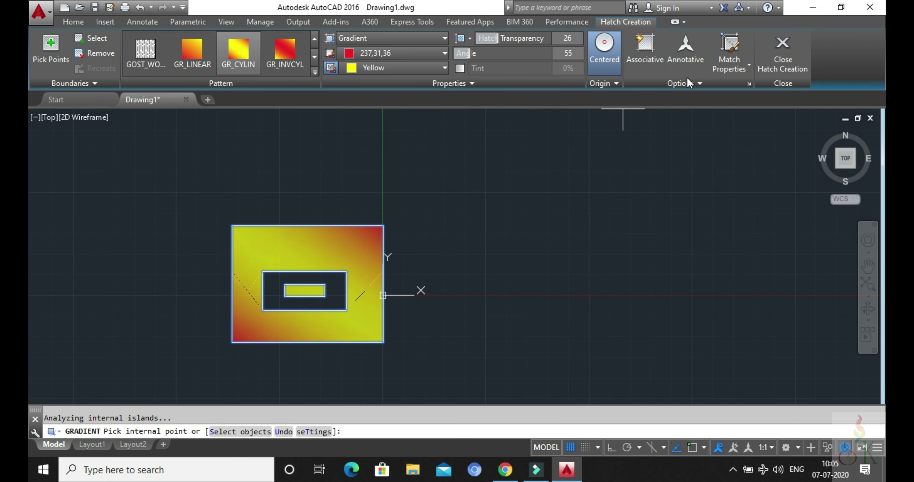
Check island detection under Options, then end the GRADIENT command
click(692, 86)
key(Escape)
middle_drag(383, 183, 423, 167)
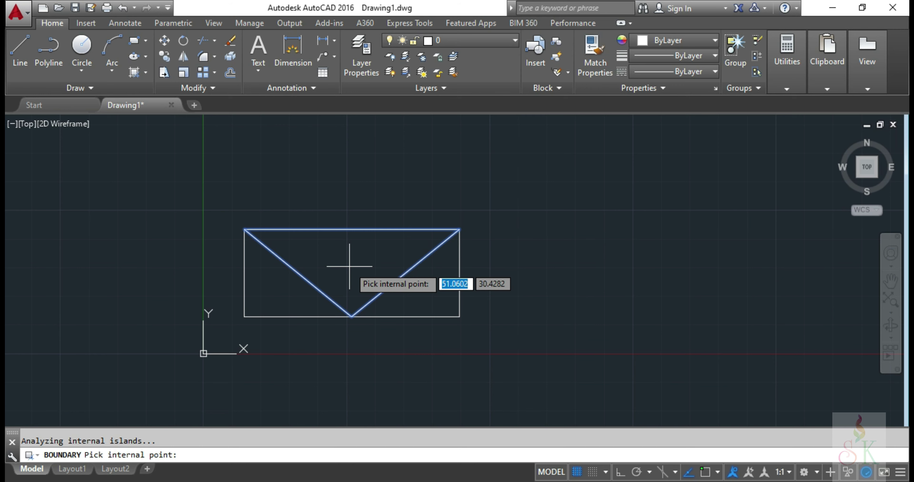
Create the triangular boundary polyline and move it up-right outside the rectangle
key(Return)
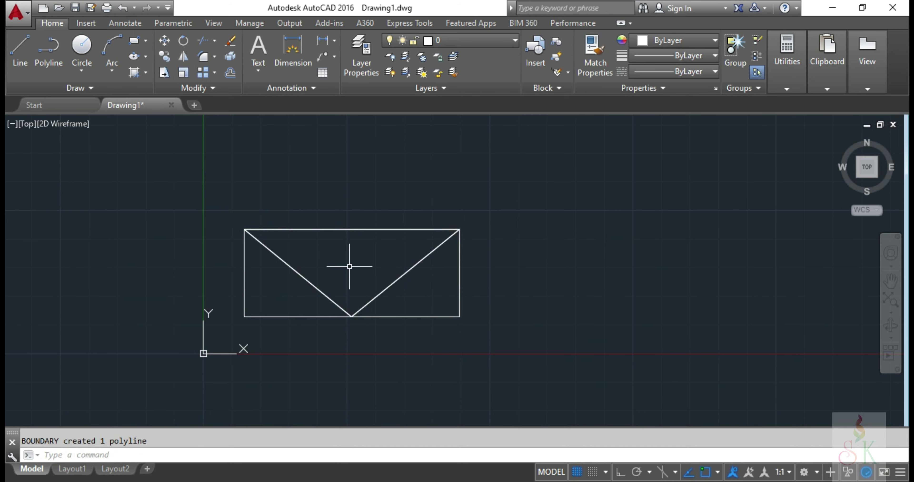
click(302, 277)
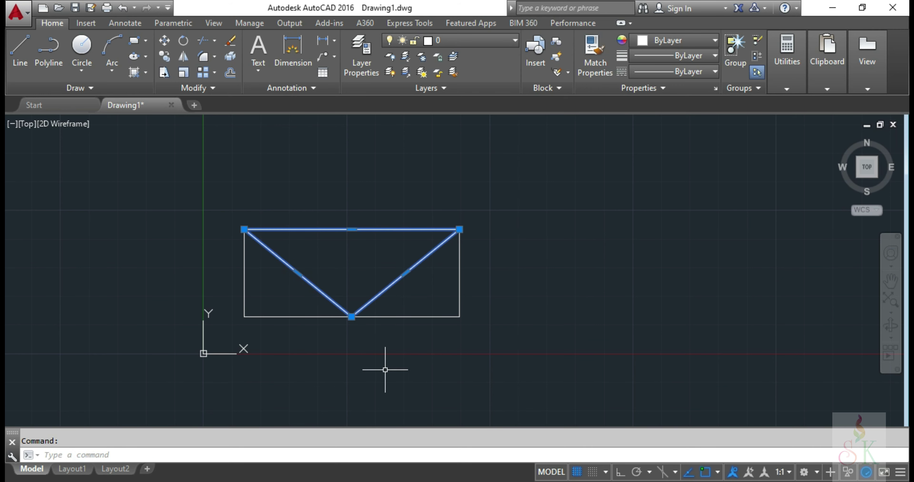
click(164, 40)
click(351, 317)
click(567, 210)
scroll(463, 318, down, 2)
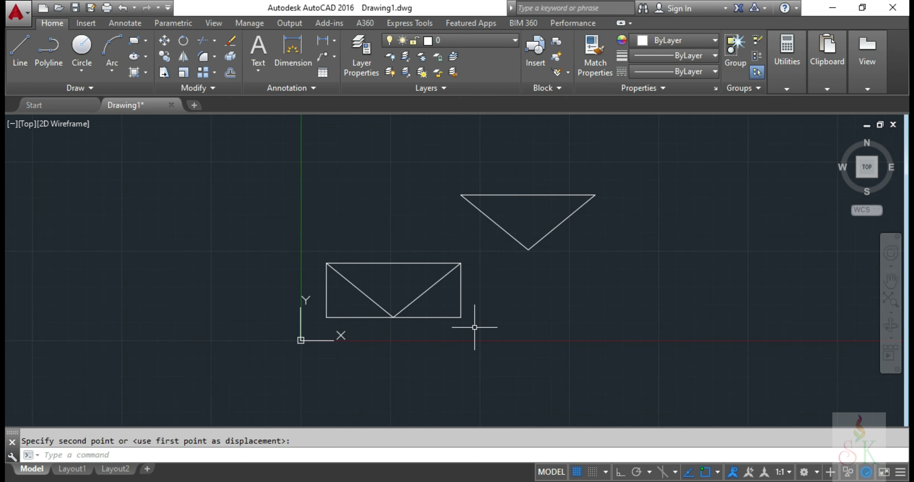
Window-select the moved triangle and delete it
click(627, 165)
click(593, 222)
key(Delete)
scroll(367, 347, up, 4)
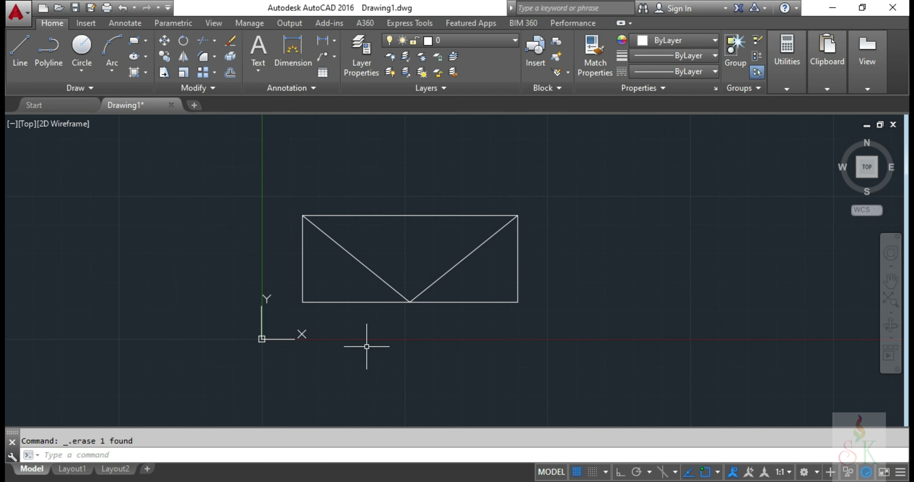
Create a BOUNDARY polyline inside the left triangle below the first diagonal, then select it to confirm it's one shape
middle_drag(341, 353, 315, 318)
text(boundary)
key(Return)
click(213, 355)
key(Return)
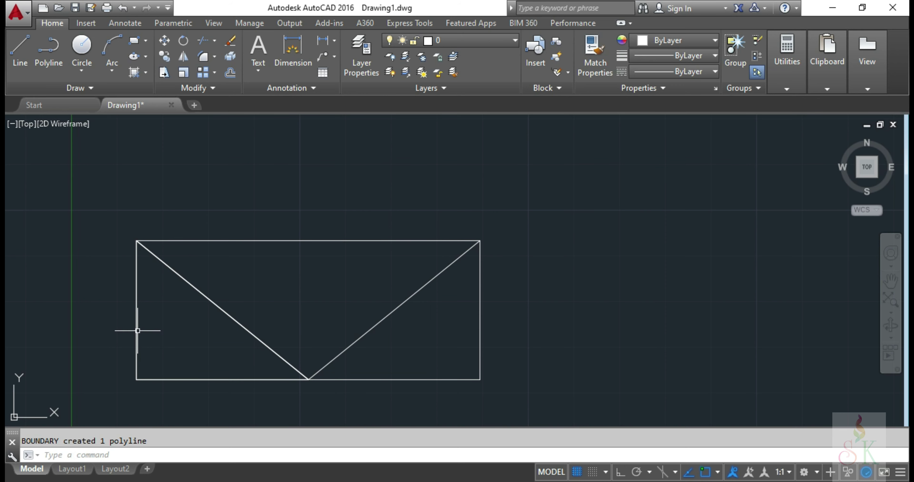
click(137, 331)
middle_drag(164, 332, 321, 326)
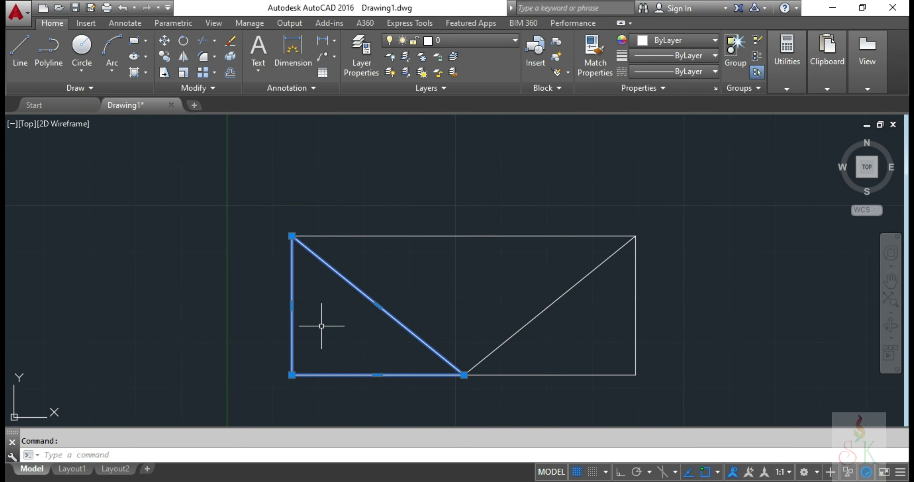